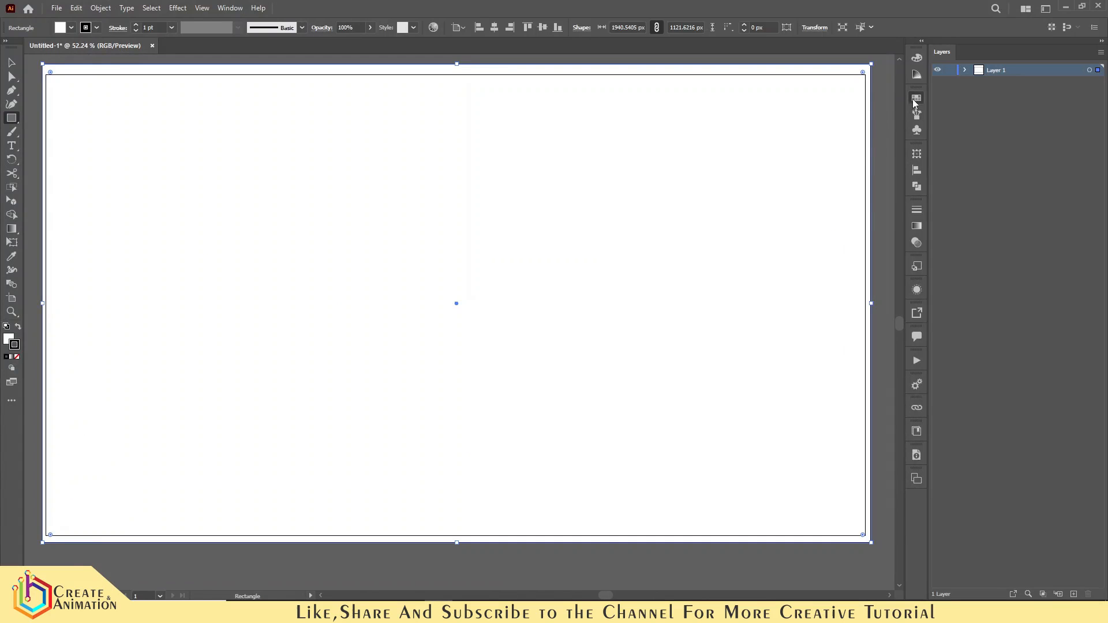
Give the background rectangle a light cyan fill with no stroke, and lock its layer beneath a new layer
left_click(835, 135)
left_click(916, 58)
left_click(845, 73)
left_click(17, 330)
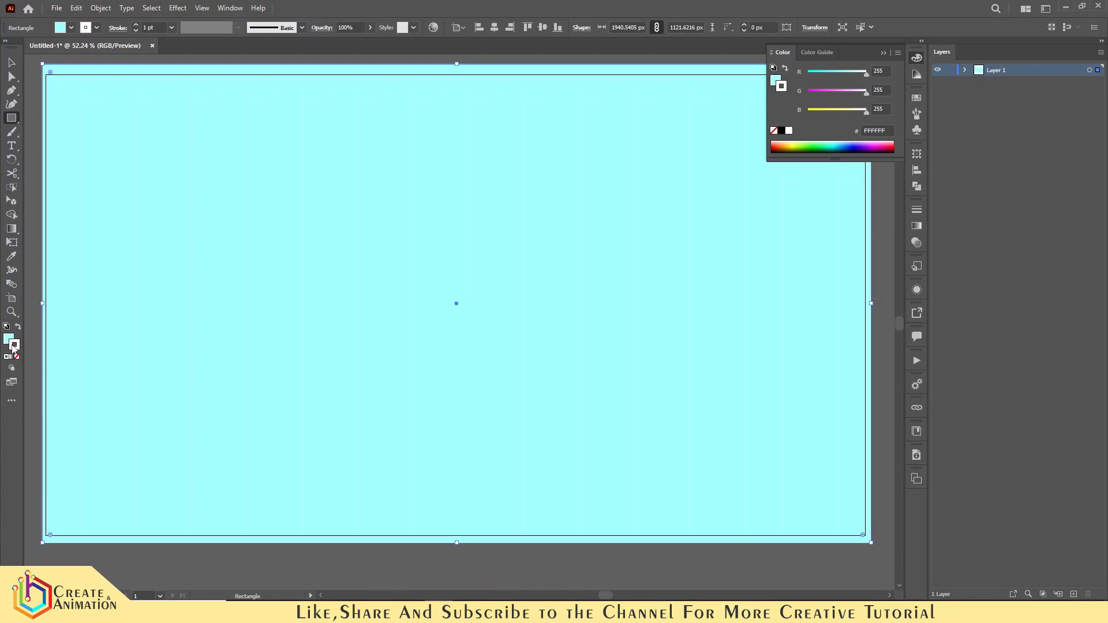
left_click(17, 357)
left_click(12, 62)
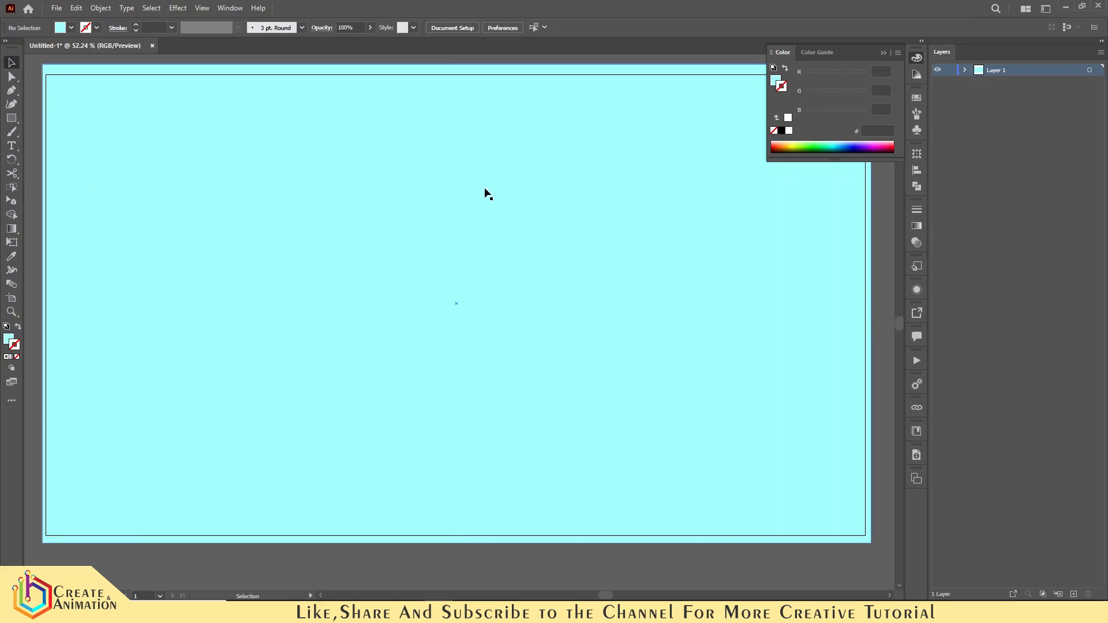
key("ctrl+2")
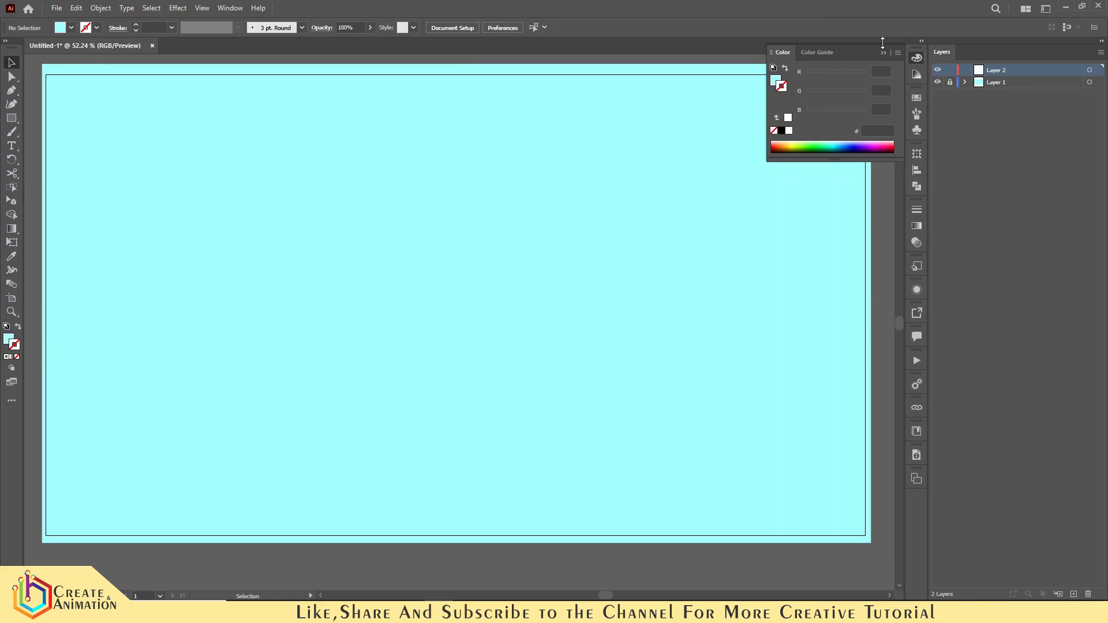
left_click(883, 53)
Draw a circle about 632 px in diameter near the artboard's centre and delete its top anchor point
left_click_drag(11, 117, 46, 144)
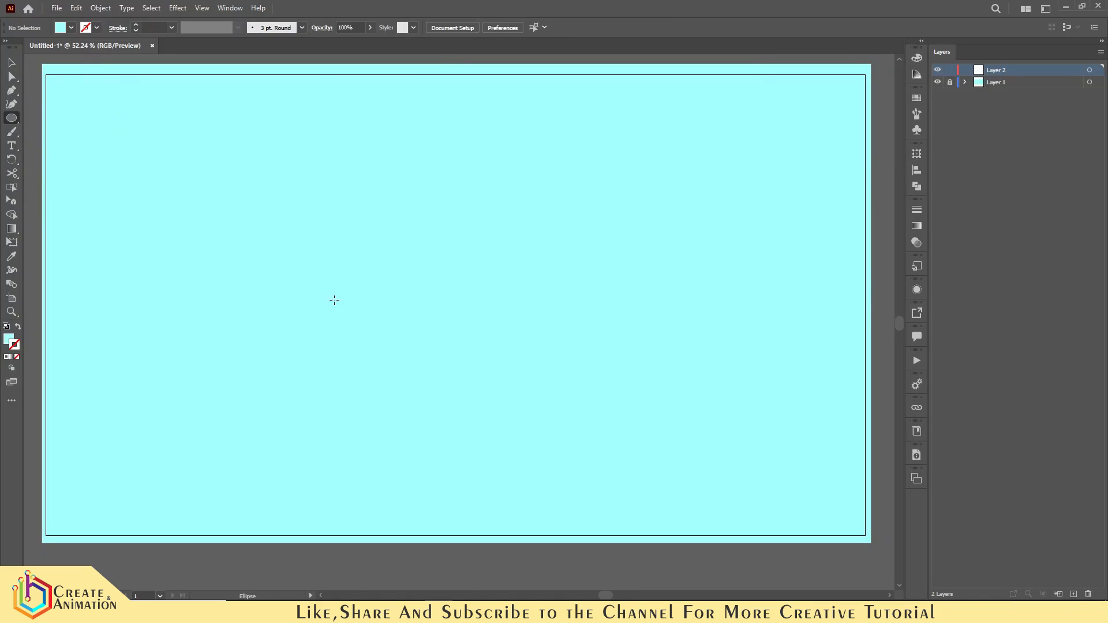
left_click_drag(414, 318, 550, 182)
key("a")
left_click(415, 183)
key("Delete")
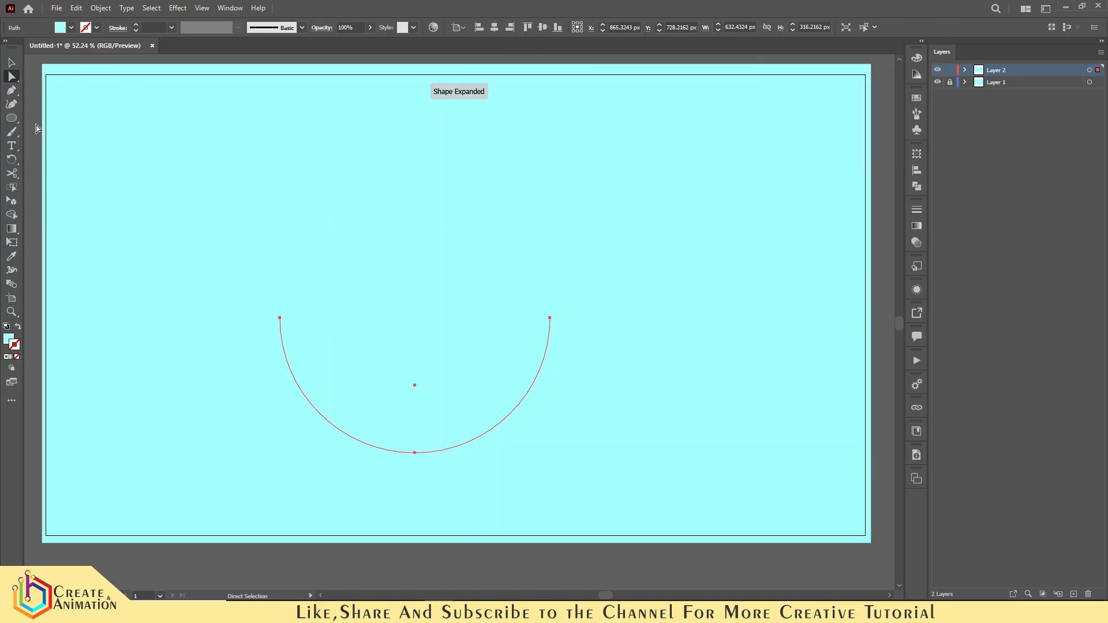
Close the open half circle with a straight edge across its top using the Pen tool
left_click(11, 90)
left_click(280, 318)
left_click(550, 318)
key("v")
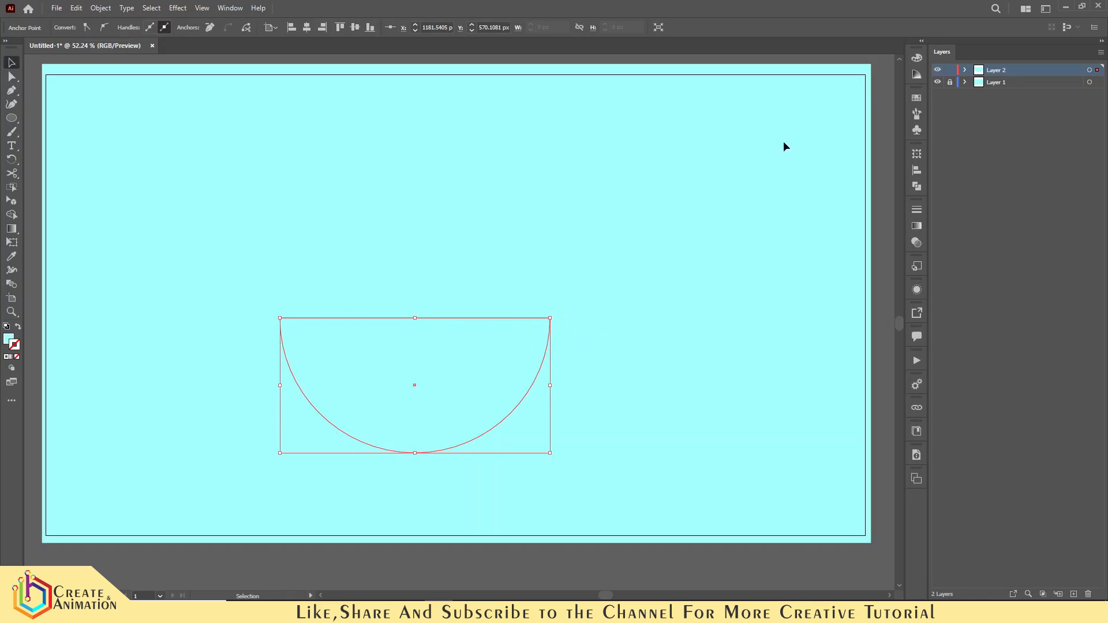
Open the Metal swatch library and fill the half circle with a medium gray from it
left_click(7, 341)
left_click(917, 99)
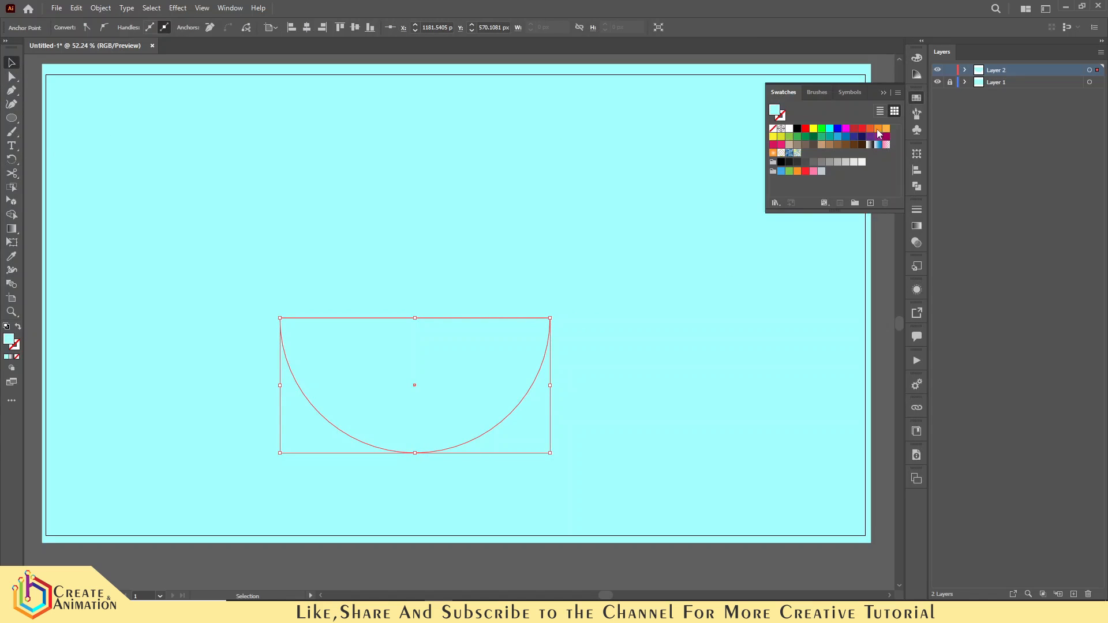
left_click(776, 203)
left_click(774, 362)
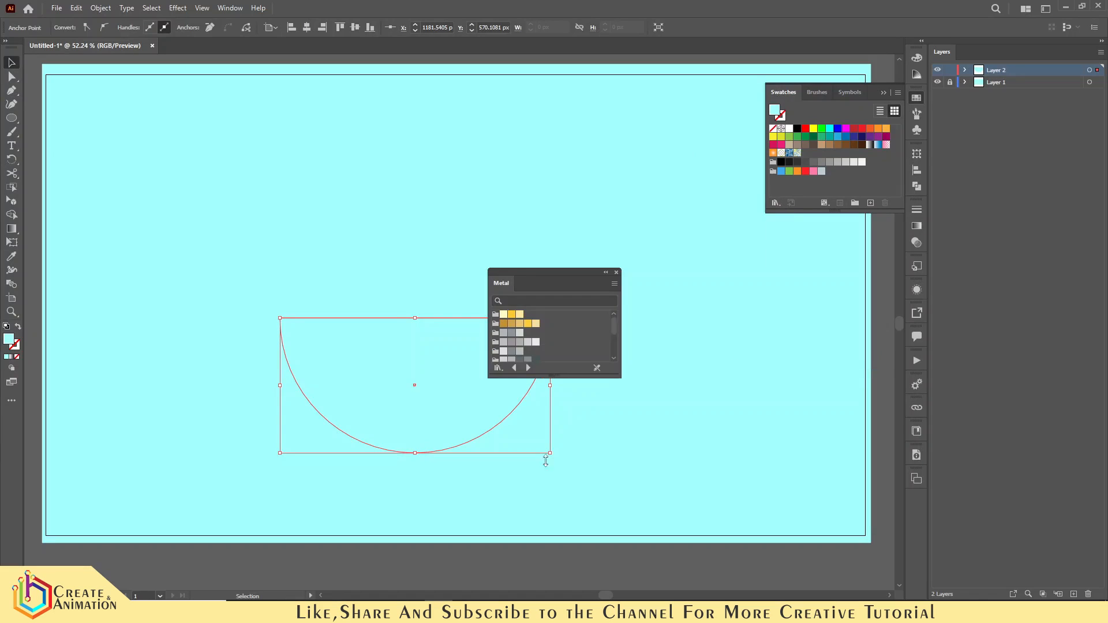
left_click_drag(545, 461, 546, 543)
left_click(511, 416)
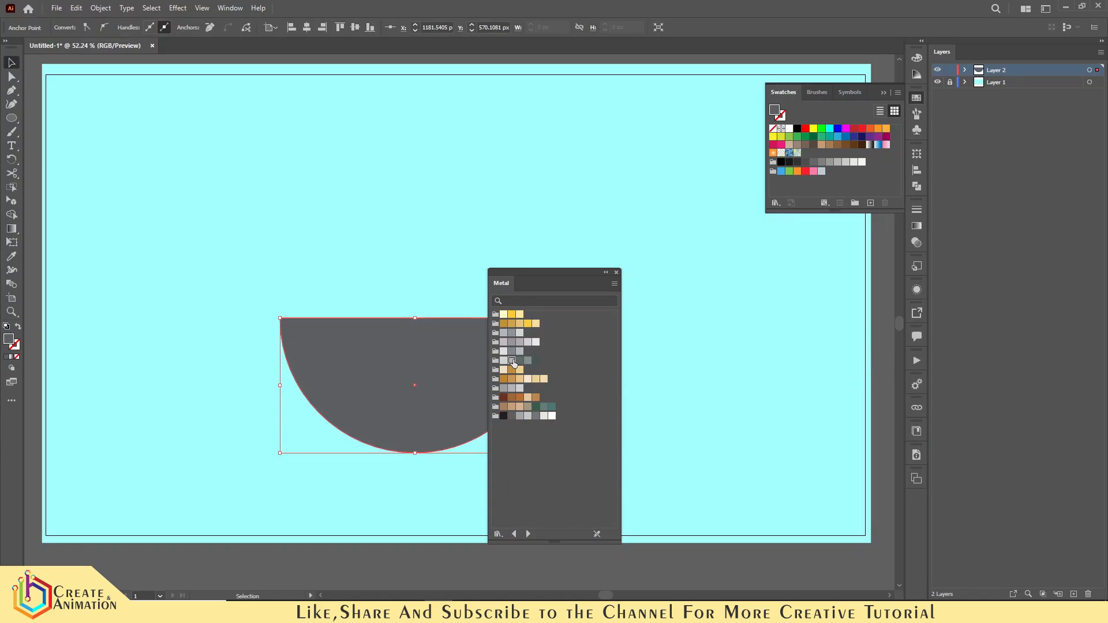
left_click(511, 360)
left_click(519, 416)
Move the half-circle body slightly upward and position the Metal swatches clear of the artwork
left_click_drag(578, 272, 680, 234)
left_click(517, 210)
left_click_drag(452, 343, 462, 303)
left_click(577, 265)
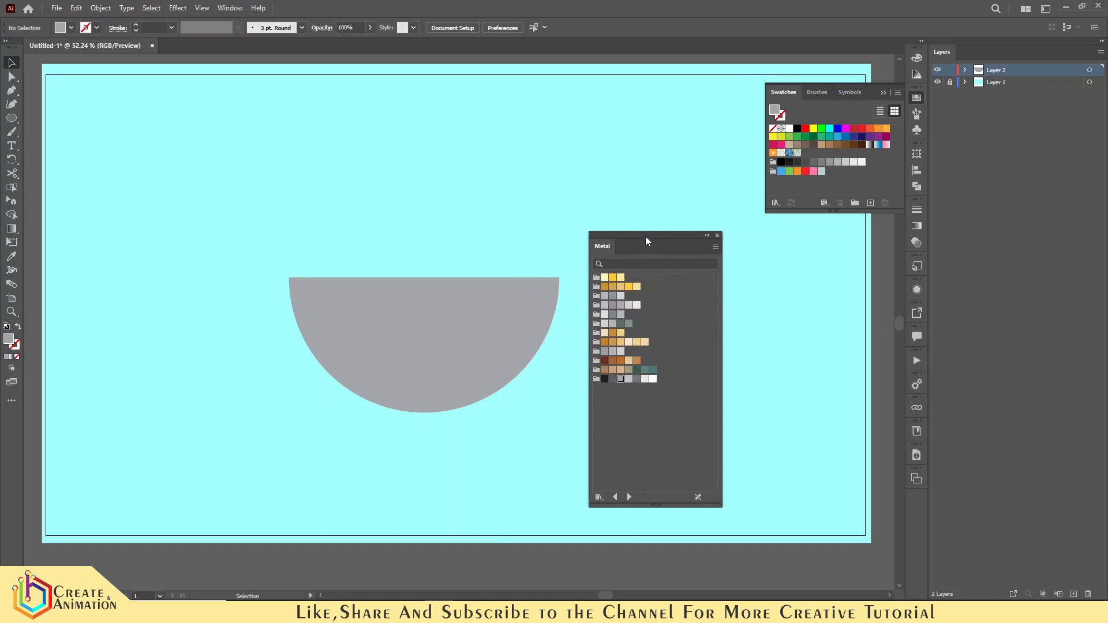
left_click_drag(647, 238, 756, 243)
left_click(883, 93)
Draw a rectangle about 195 by 339 px on the right end of the body's flat top and fully round its upper corners
left_click(10, 122)
left_click(43, 118)
mouse_move(477, 159)
left_mouse_down()
mouse_move(534, 280)
mouse_move(560, 277)
left_mouse_up()
key("a")
left_click_drag(460, 141, 576, 188)
left_click_drag(485, 168, 518, 132)
key("v")
Fill the rounded neck shape with a gray darker than the body from the Metal swatches
left_click(724, 320)
left_click(591, 365)
left_click(535, 241)
left_click(723, 384)
left_click(552, 417)
left_click(488, 240)
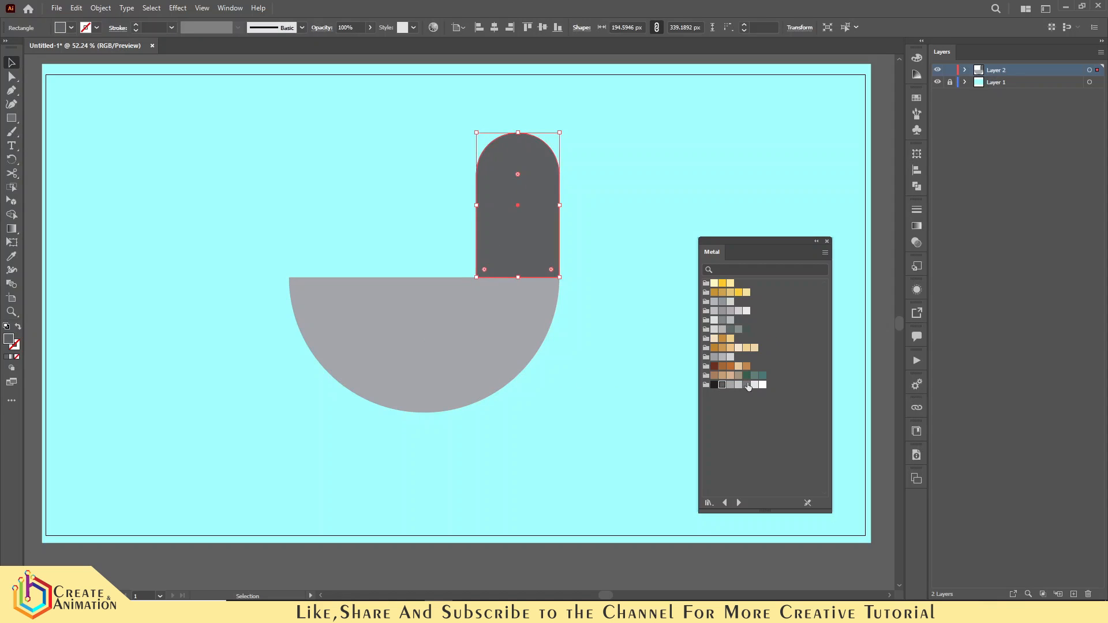
left_click(747, 385)
left_click(542, 389)
Draw a small rectangle about 26 by 52 px on the left end of the body's top edge and round its upper corners
scroll(274, 273, "up", 2)
left_click(11, 119)
left_click(49, 118)
scroll(279, 230, "up", 2)
left_click_drag(269, 217, 311, 301)
key("a")
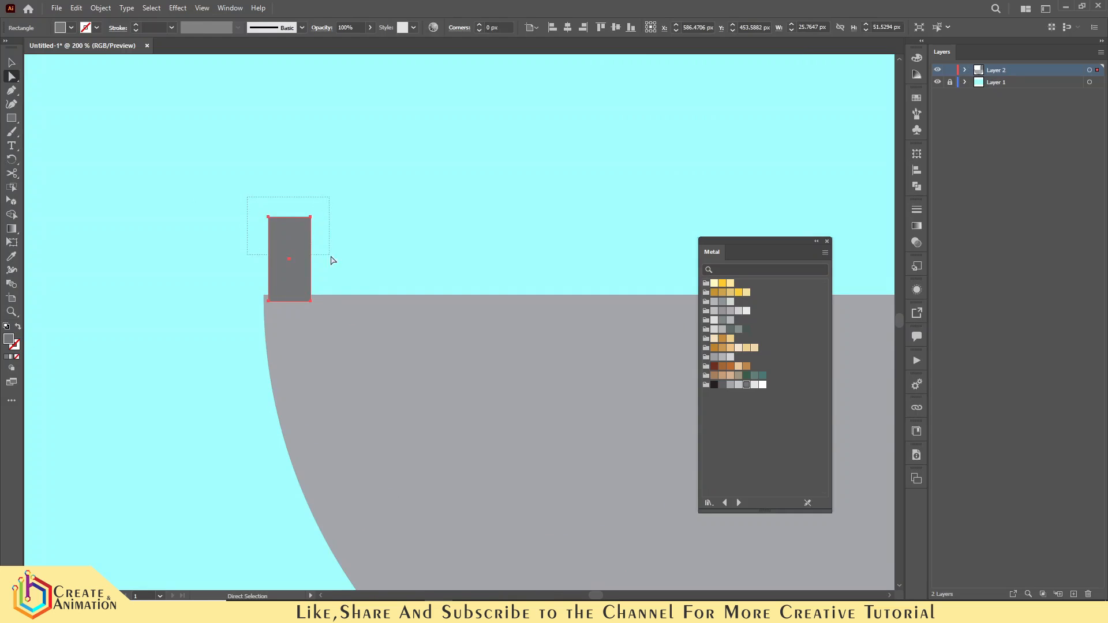
left_click_drag(332, 257, 333, 258)
left_click_drag(278, 227, 288, 191)
Duplicate the small tail feather and rotate the feathers apart into a V shape
key("v")
left_click_drag(290, 260, 346, 245)
left_click_drag(354, 196, 336, 241)
left_click(373, 234)
Draw an L-shaped leg path about 71 px wide and 249 px tall down from the body's lowest point with the Pen tool
scroll(314, 222, "down", 4)
left_click_drag(552, 355, 441, 398)
scroll(356, 206, "up", 1)
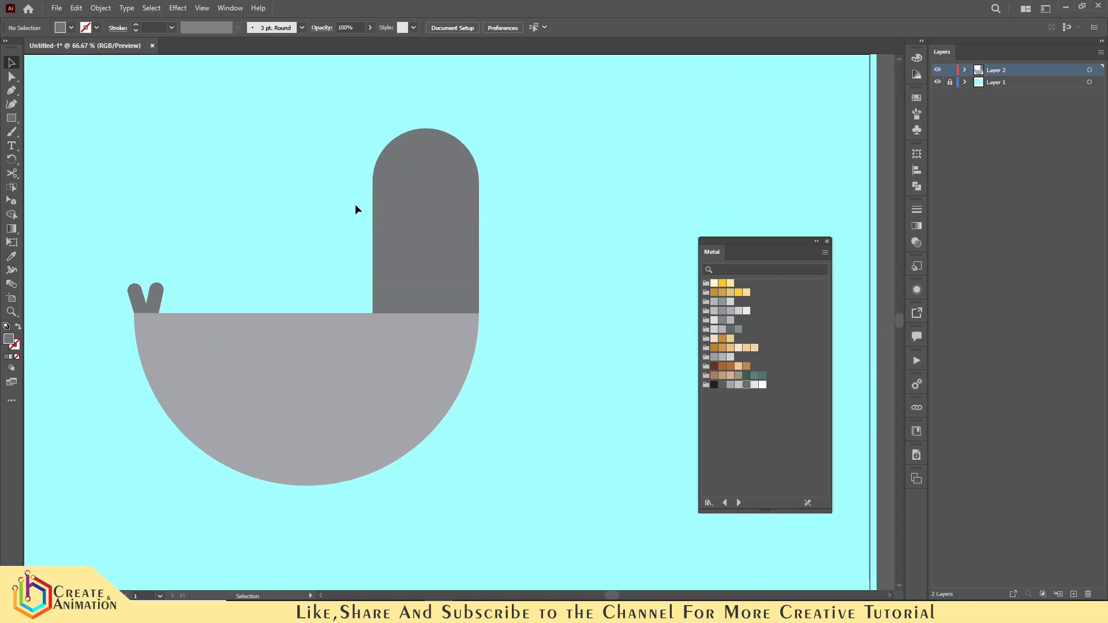
left_click(11, 90)
scroll(258, 307, "down", 3)
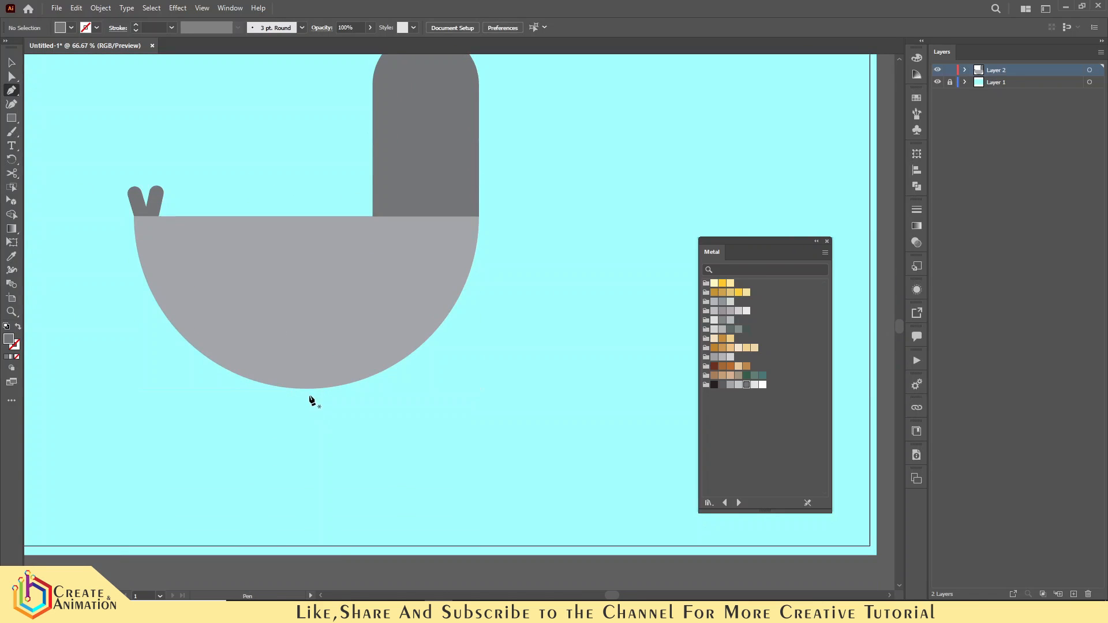
left_click(309, 376)
left_click(309, 511)
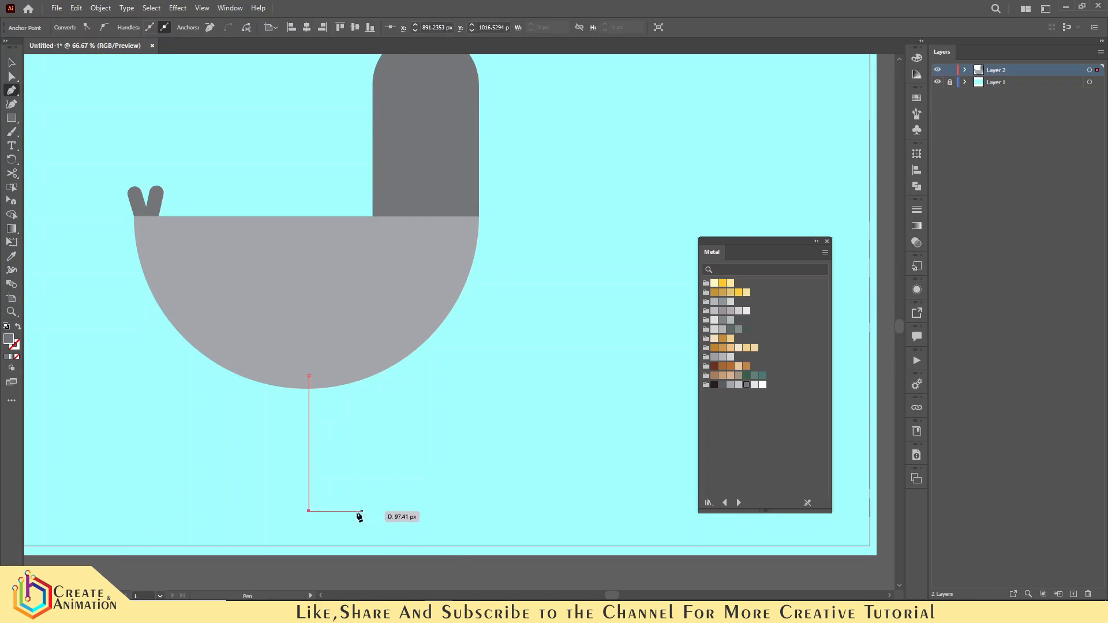
left_click(347, 511)
left_click(11, 61)
left_click(456, 369)
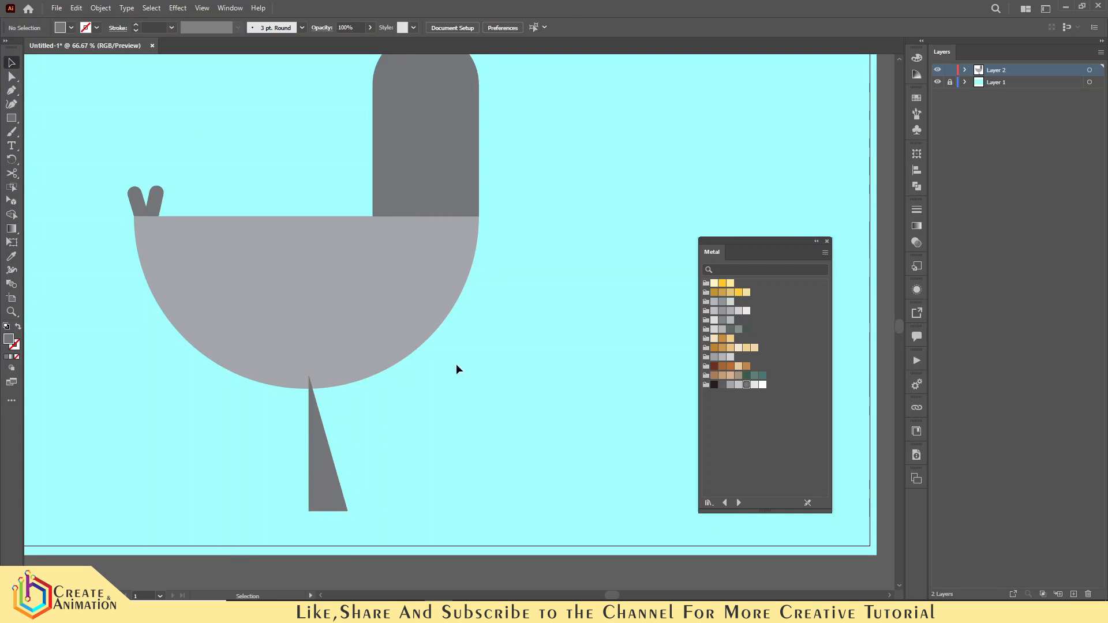
Give the leg path a magenta stroke and no fill
left_click_drag(456, 368, 521, 413)
scroll(505, 348, "down", 2)
scroll(450, 439, "up", 2)
left_click(452, 439)
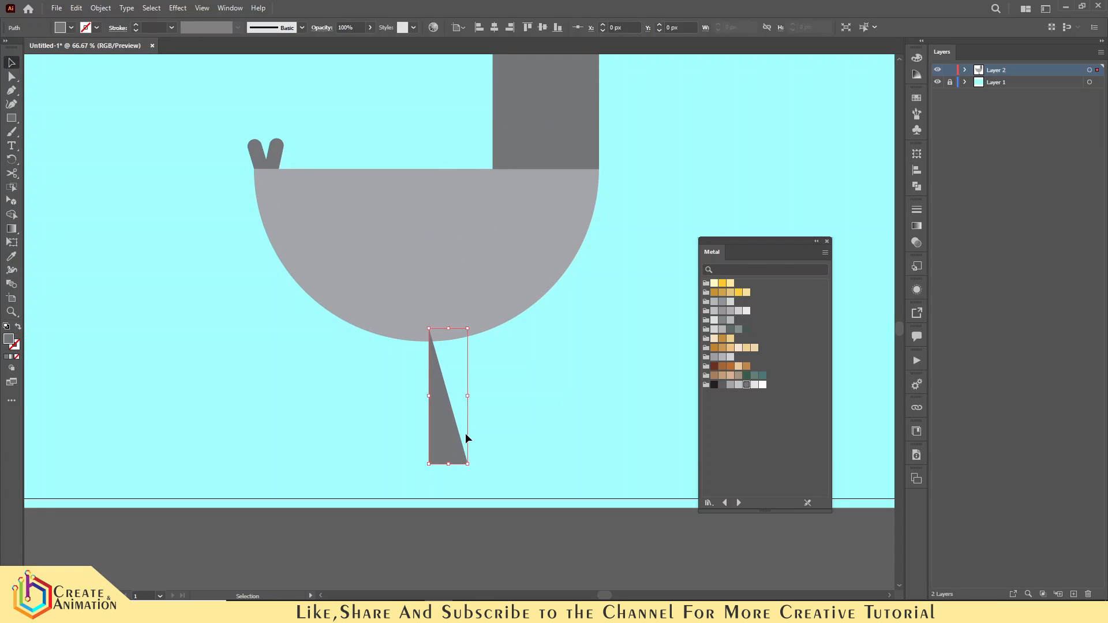
left_click(916, 98)
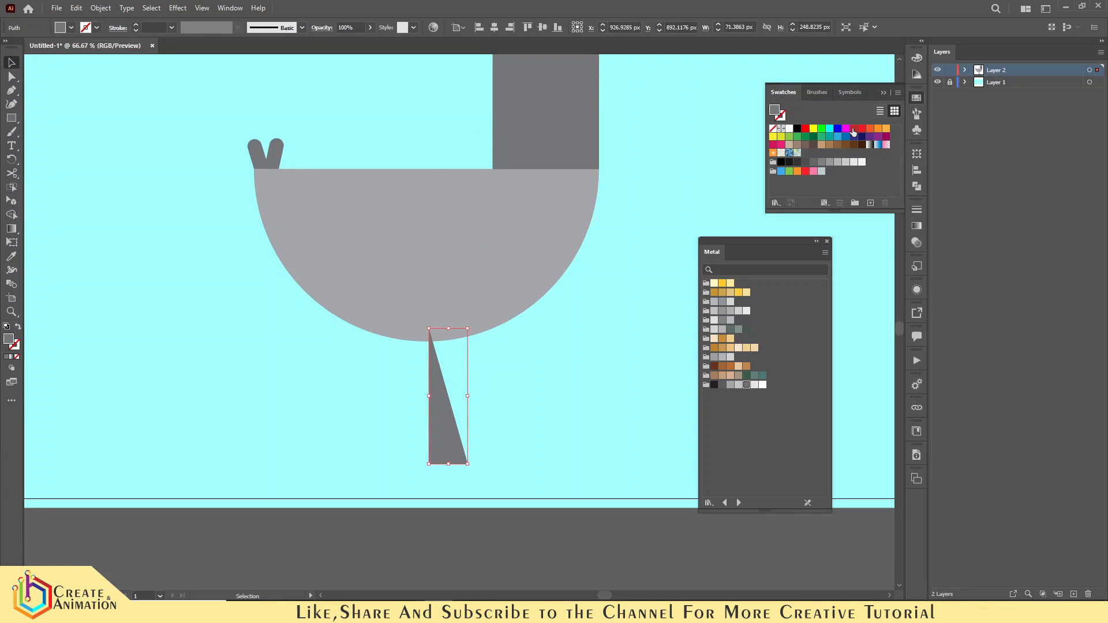
left_click(846, 129)
left_click(18, 327)
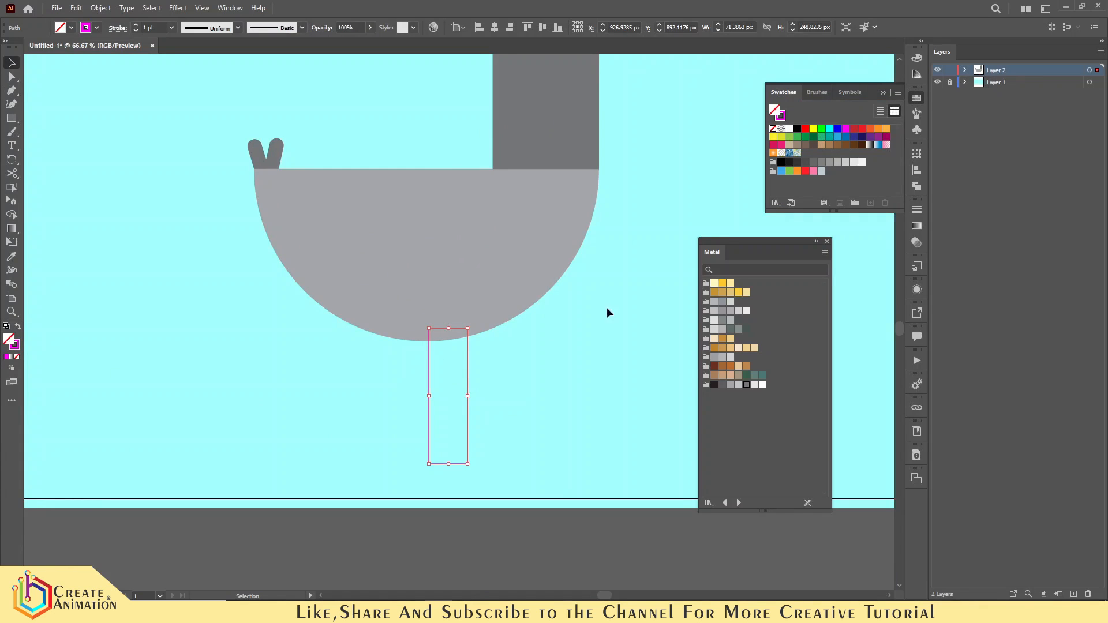
Set the leg's stroke weight to 25 pt
left_click(917, 209)
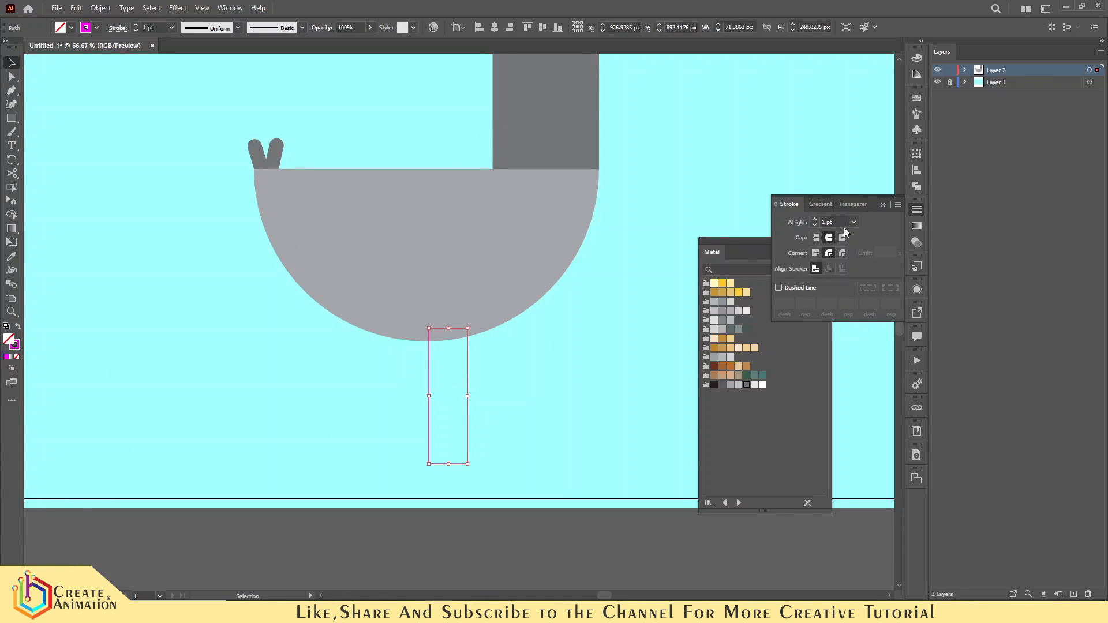
scroll(838, 222, "up", 20)
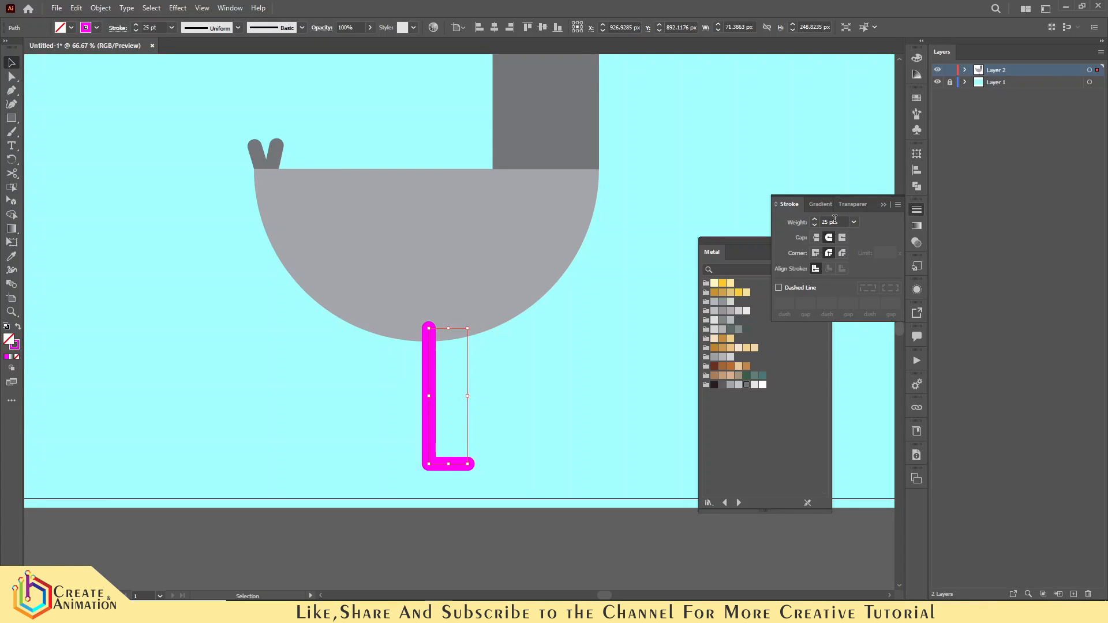
scroll(835, 222, "up", 3)
left_click(403, 424)
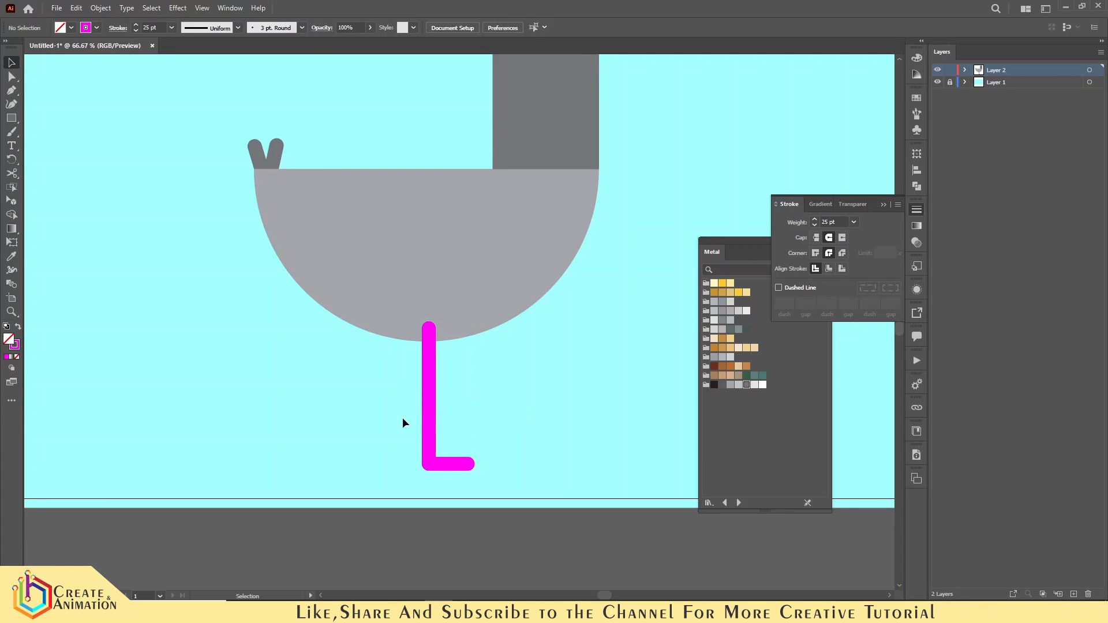
Duplicate the leg to its left and shift both legs slightly right under the body
left_click_drag(429, 414, 400, 415)
left_click_drag(478, 396, 332, 471)
left_click_drag(428, 415, 445, 413)
Send both legs to the back, behind the body
right_click(445, 414)
mouse_move(554, 353)
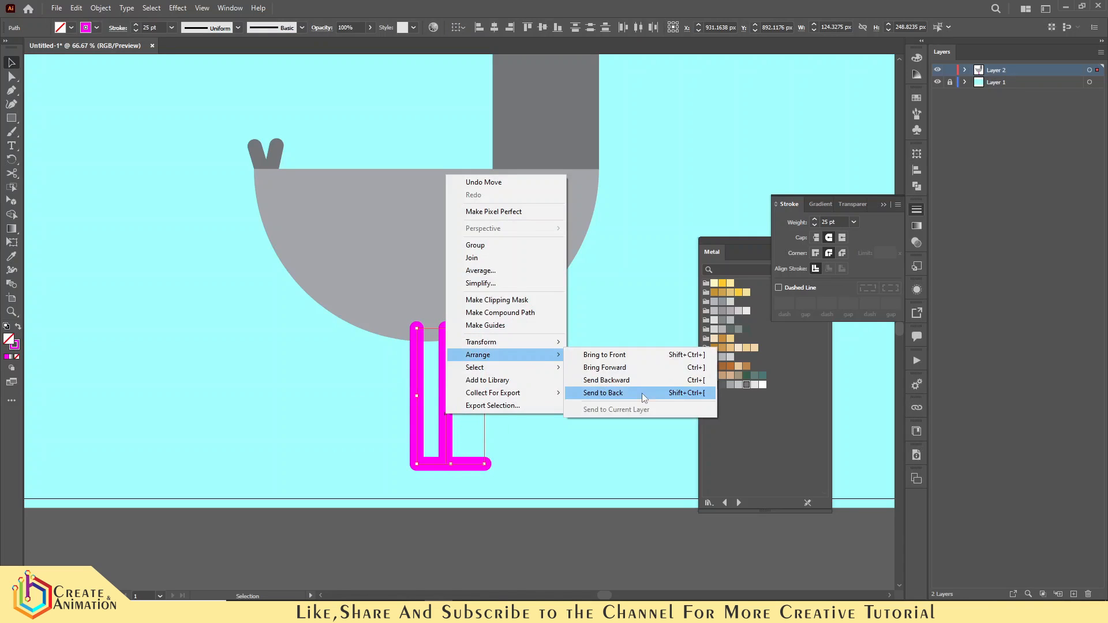
left_click(638, 392)
left_click(530, 407)
Draw a diagonal wing line from the middle of the body down to the lower left, past the body's edge
left_click_drag(591, 321, 516, 474)
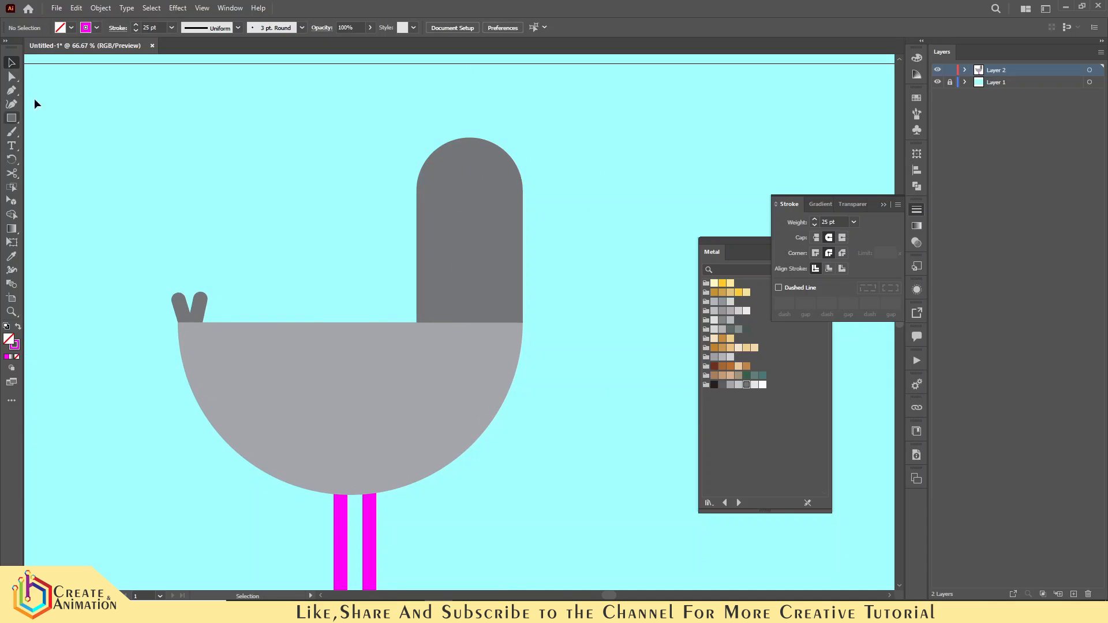
left_click(351, 381)
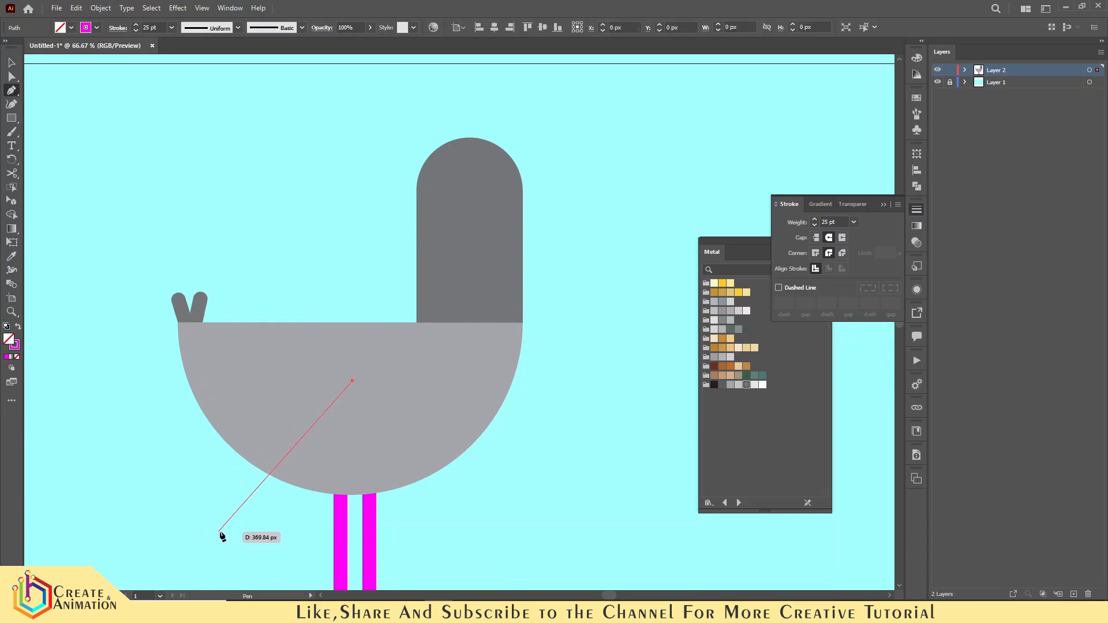
left_click(227, 526)
left_click(11, 62)
Recolor the wing line's stroke with the neck's gray and give it round caps, round corners and a 150 pt weight
key("i")
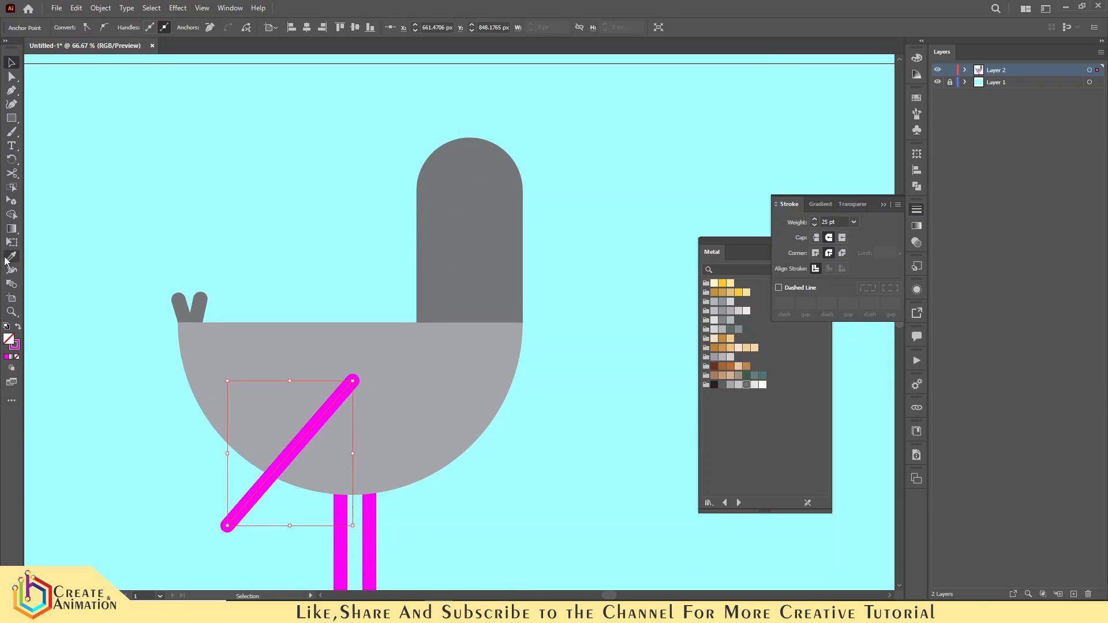
left_click(465, 206)
left_click(10, 64)
left_click(830, 238)
left_click(829, 253)
left_click(837, 222)
scroll(837, 223, "up", 20)
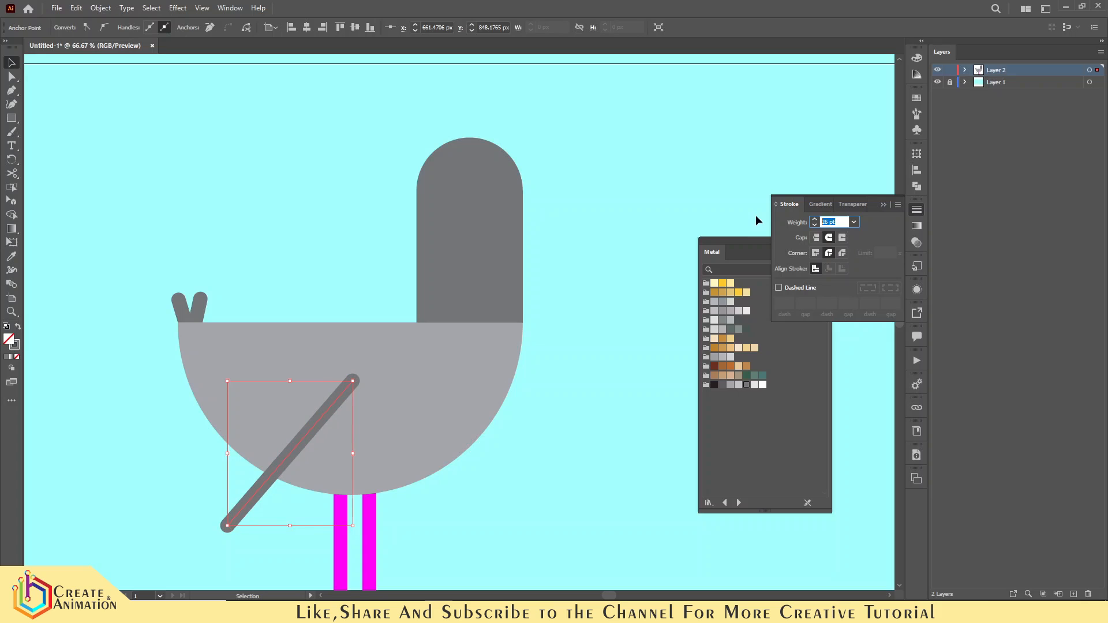
type("150")
key("Return")
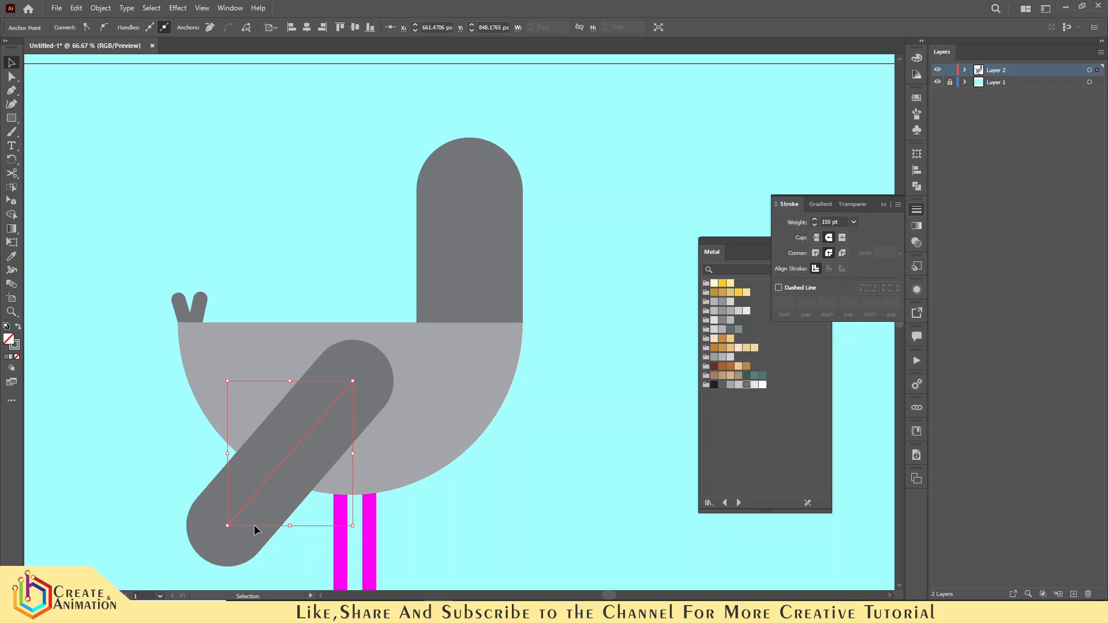
Shorten the wing by moving its lower anchor point slightly up and to the right
left_click(11, 80)
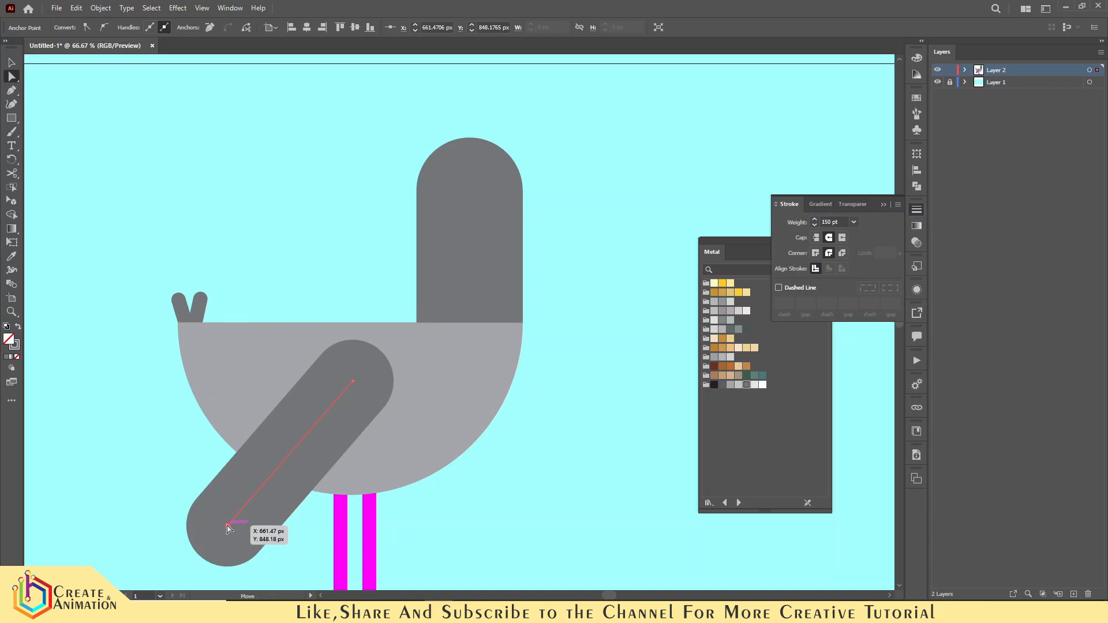
left_click_drag(228, 528, 243, 506)
key("ctrl+shift+a")
Draw a short horizontal beak line from the head's right edge with the legs' magenta 25 pt stroke
left_click(11, 91)
key("i")
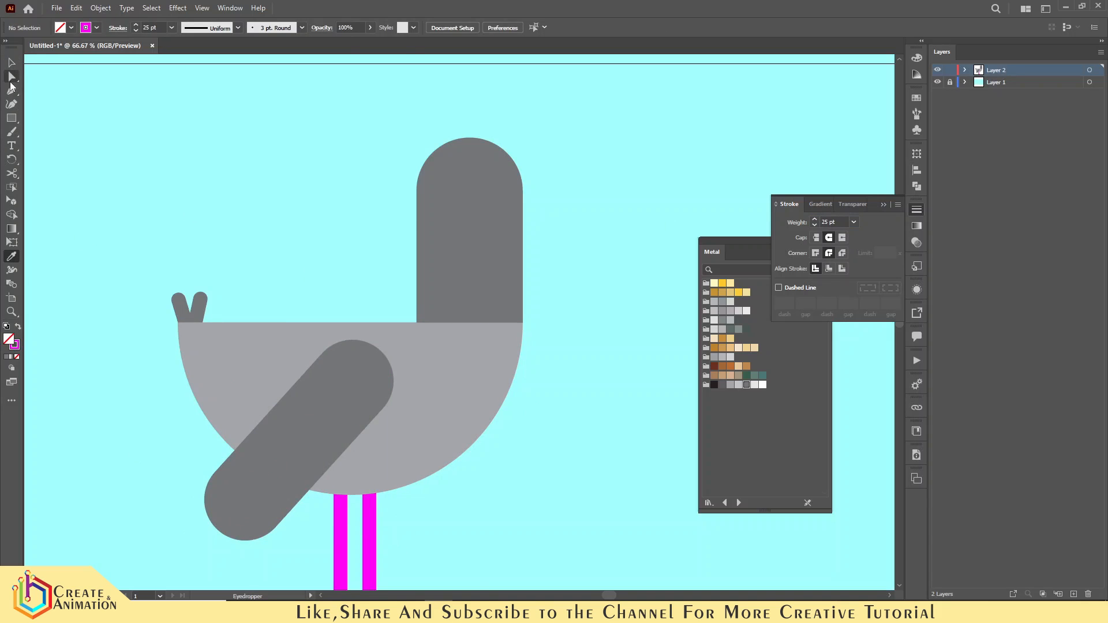
scroll(514, 211, "up", 2)
left_click(488, 185)
left_click(566, 186, "shift")
scroll(568, 190, "down", 3)
left_click(12, 62)
left_click(602, 208)
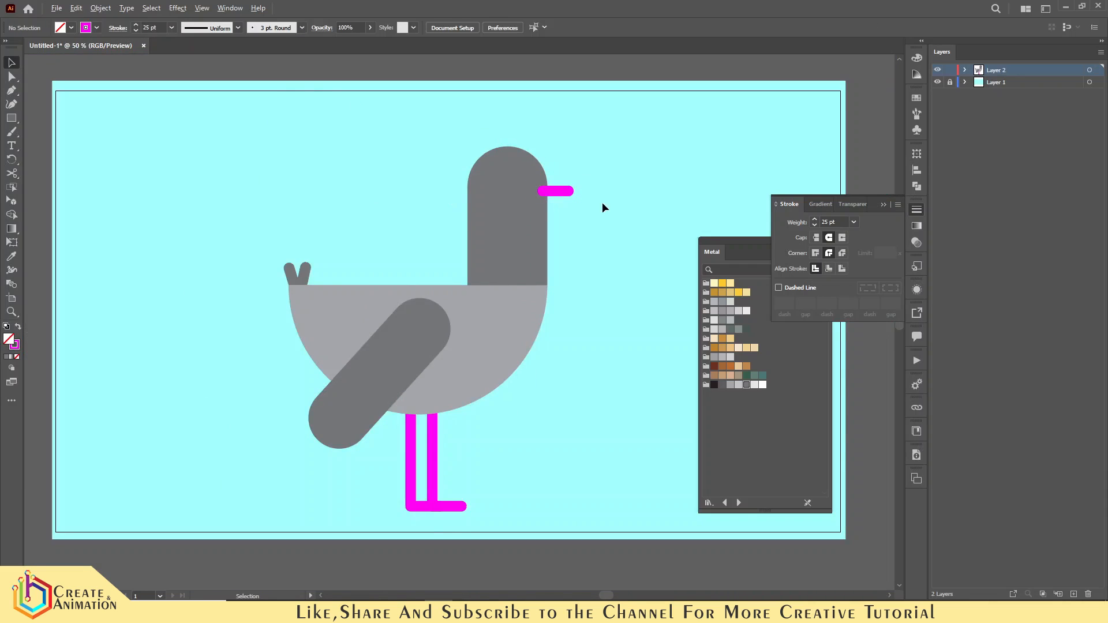
Draw an eye circle about 110 px in diameter on the head, level with the beak
scroll(602, 208, "up", 2)
left_click_drag(601, 207, 605, 232)
left_click_drag(12, 119, 40, 132)
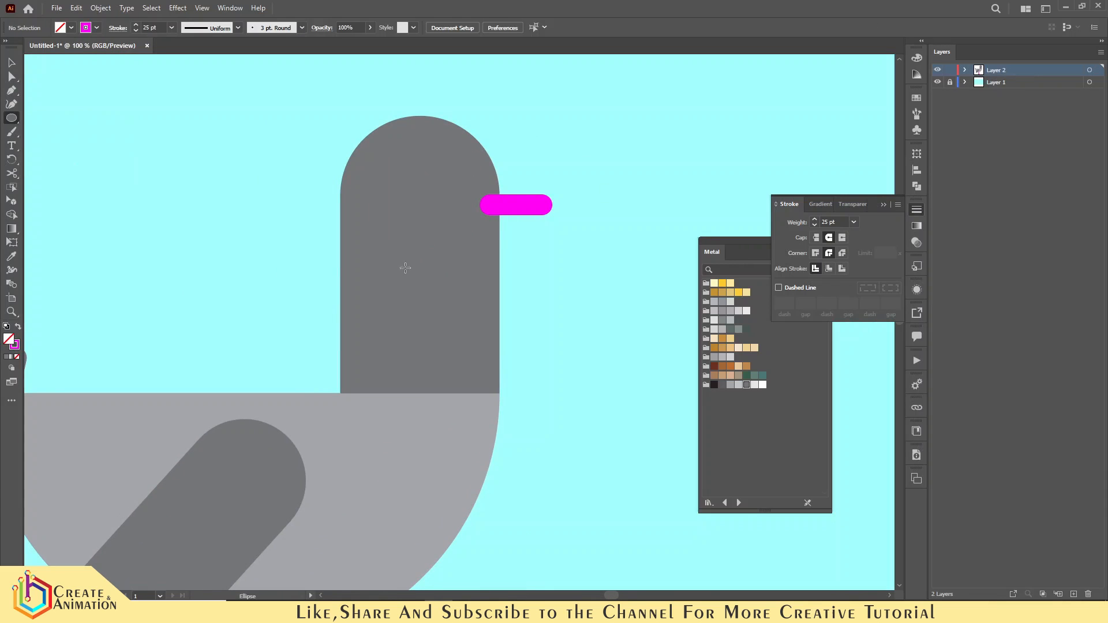
left_click_drag(410, 206, 456, 160)
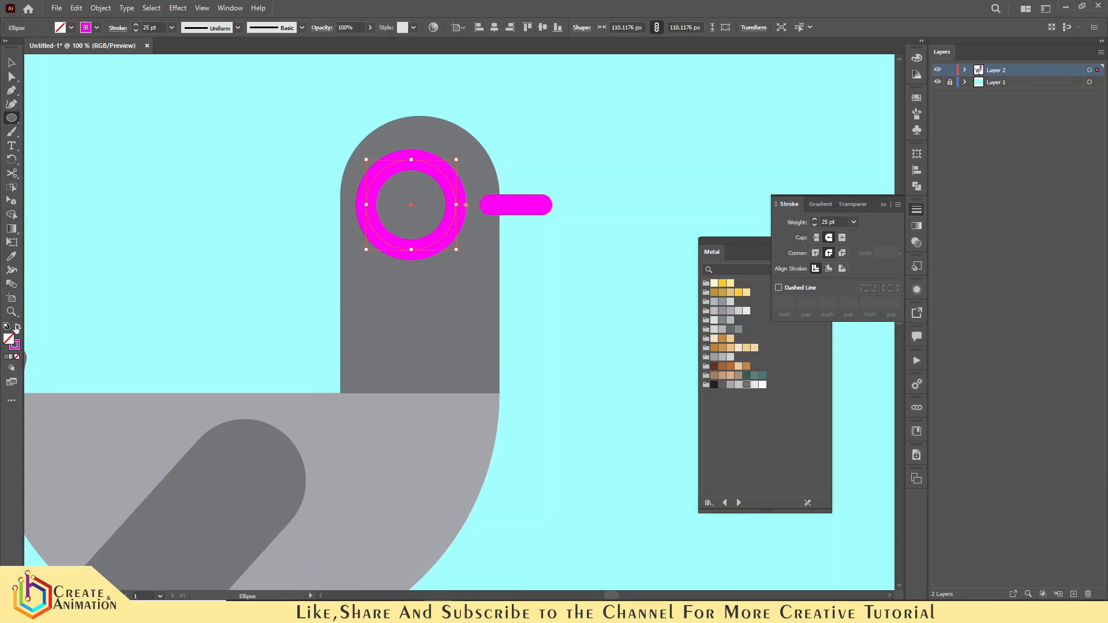
Give the eye circle a golden yellow fill from the Metal swatches with no stroke, and nudge it toward the head's centre
left_click(18, 327)
left_click(885, 205)
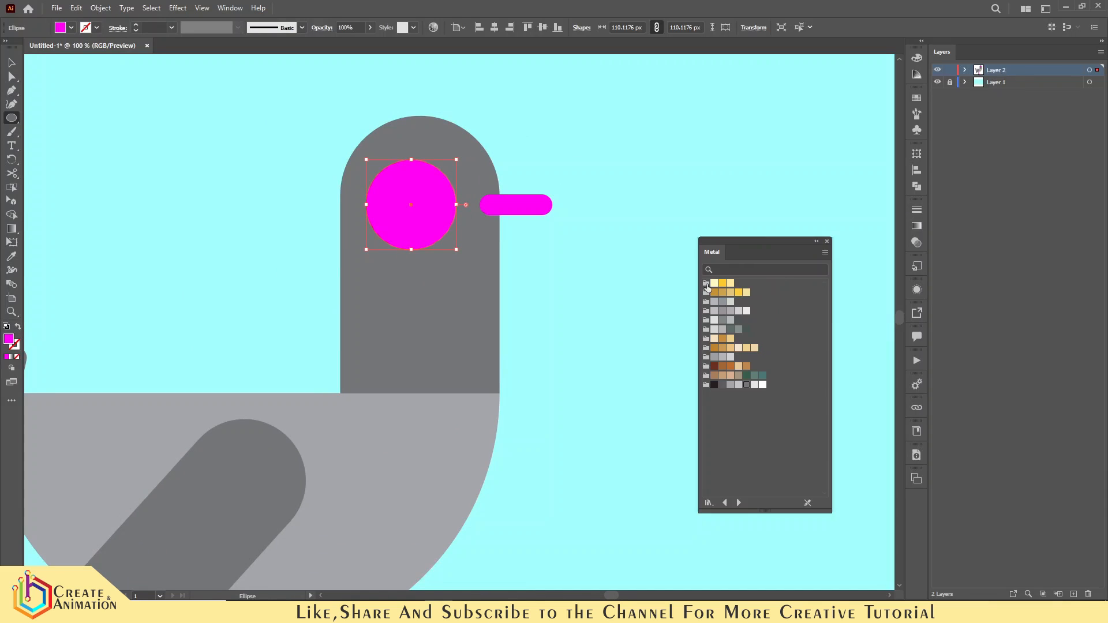
left_click(722, 284)
left_click(11, 60)
left_click(275, 195)
scroll(438, 205, "up", 1)
left_click_drag(422, 204, 431, 198)
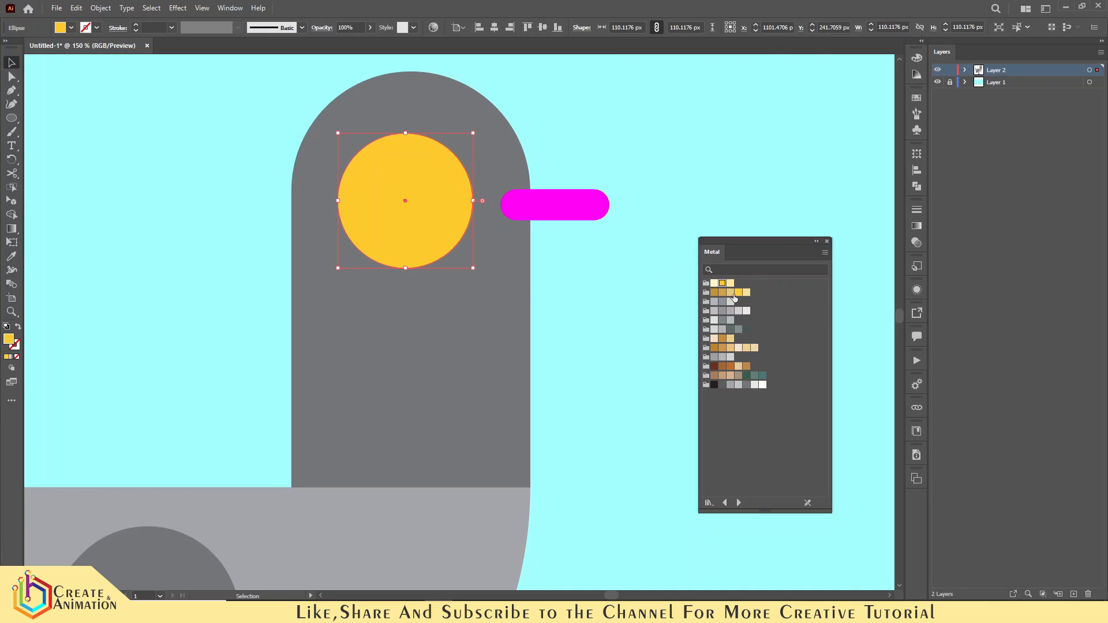
Try the pale yellow Metal swatch on the eye circle and return its fill to golden yellow
left_click(730, 283)
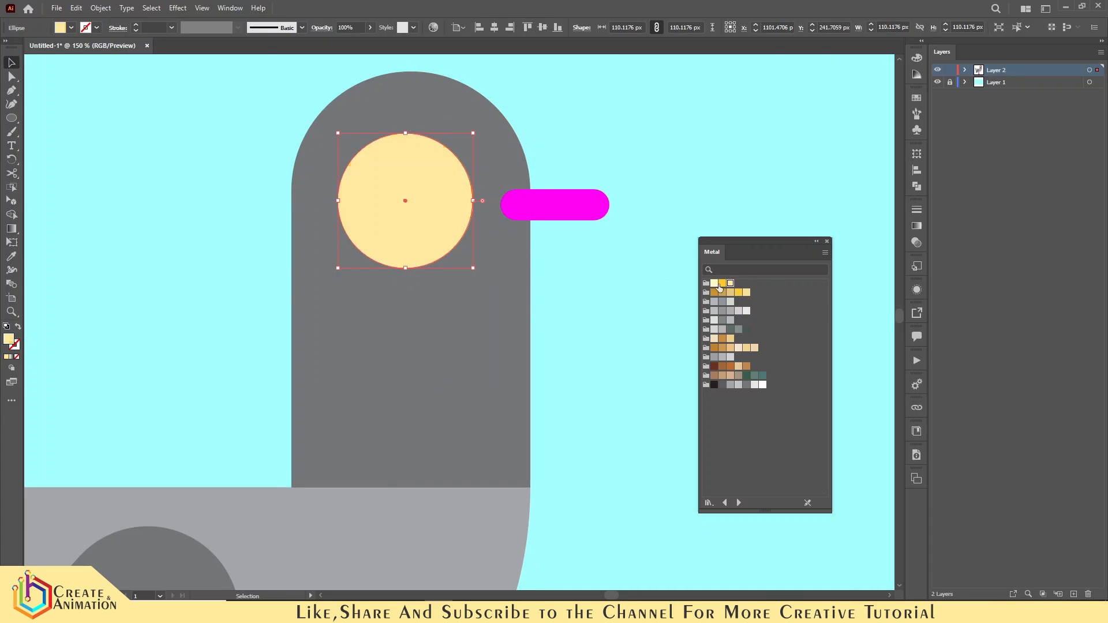
left_click(307, 213)
scroll(420, 205, "down", 1)
left_click(420, 206)
left_click(722, 284)
left_click(289, 194)
scroll(381, 195, "up", 1)
left_click(406, 193)
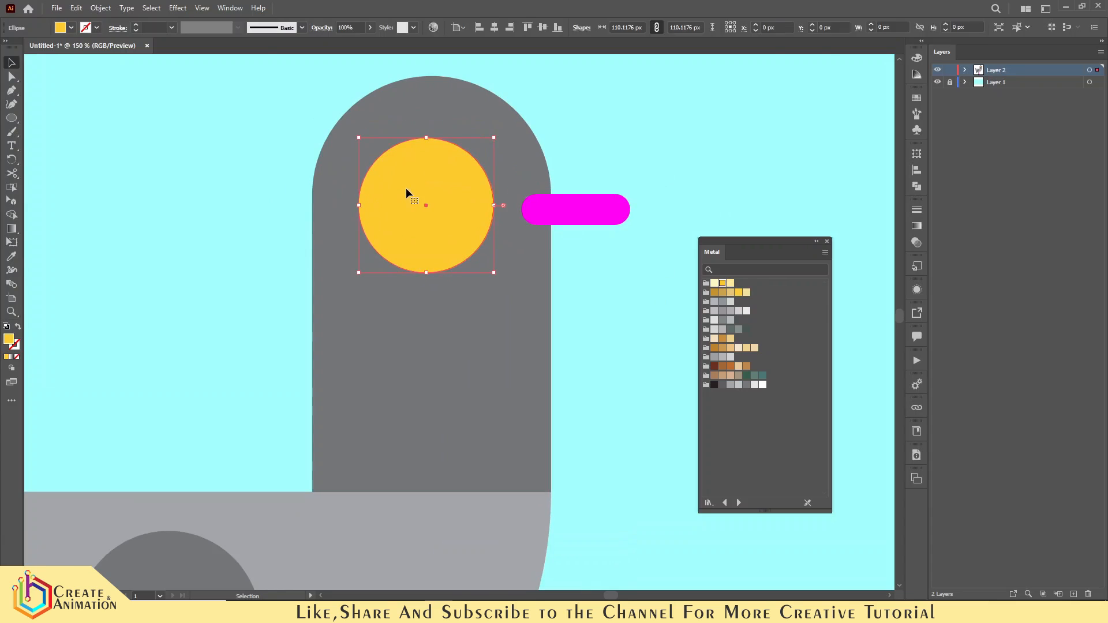
Copy the eye circle in front, scale it to about 79 px, fill it black and shift it toward the beak as the pupil
left_click(76, 8)
left_click(98, 64)
left_click(77, 8)
left_click(107, 89)
left_click_drag(498, 138, 475, 157)
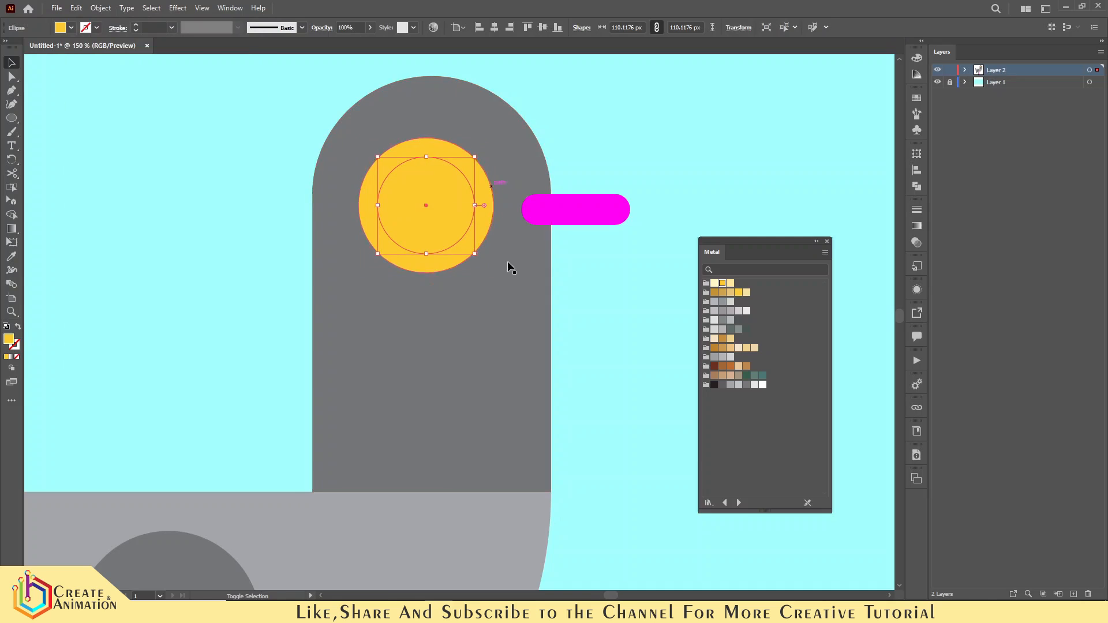
left_click(722, 385)
left_click(714, 384)
mouse_move(458, 210)
left_mouse_down()
mouse_move(470, 213)
mouse_move(453, 205)
left_mouse_up()
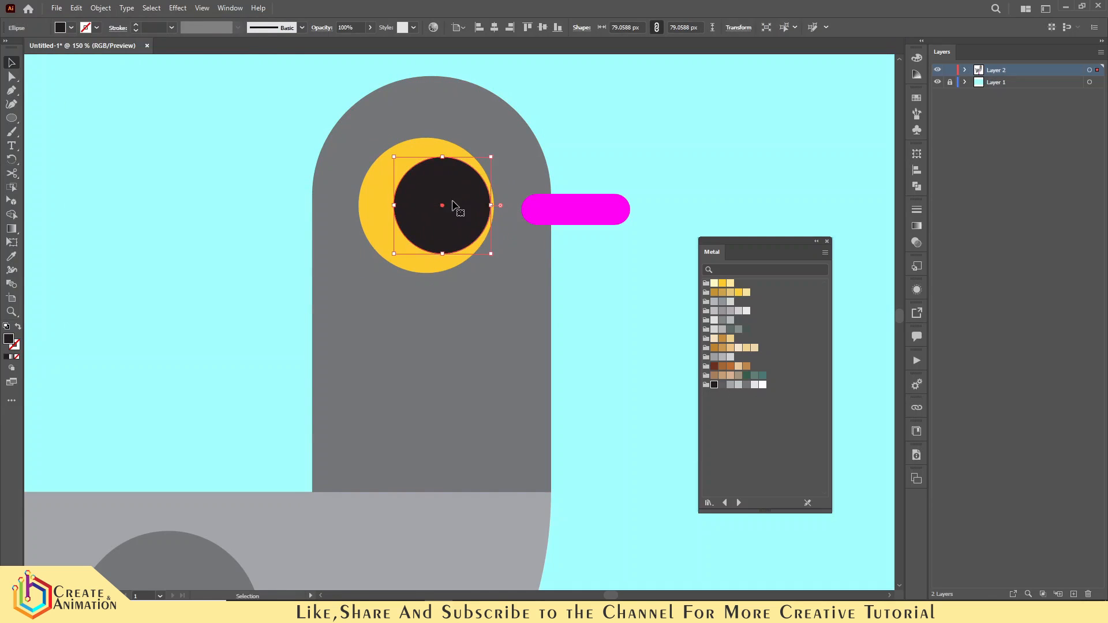
Paste another copy of the yellow circle, shrink it to a small highlight at the pupil's lower-left edge and fill it white
left_click(73, 11)
left_click(107, 86)
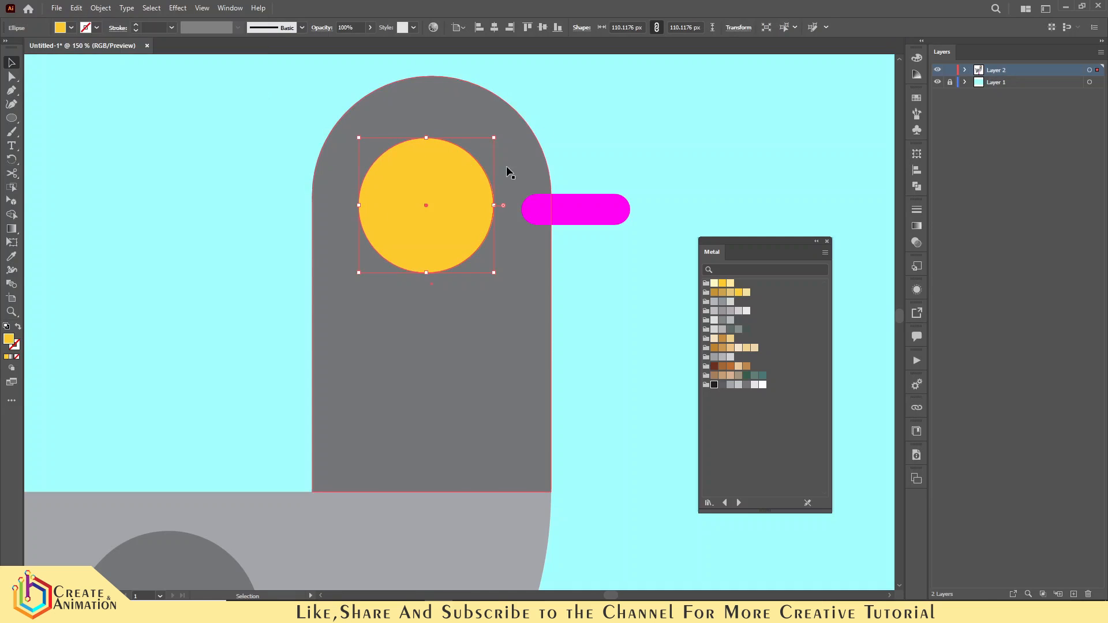
left_click_drag(487, 145, 390, 273)
left_click(763, 385)
scroll(417, 190, "up", 2)
scroll(369, 282, "down", 3)
left_click(271, 299)
scroll(435, 254, "down", 2)
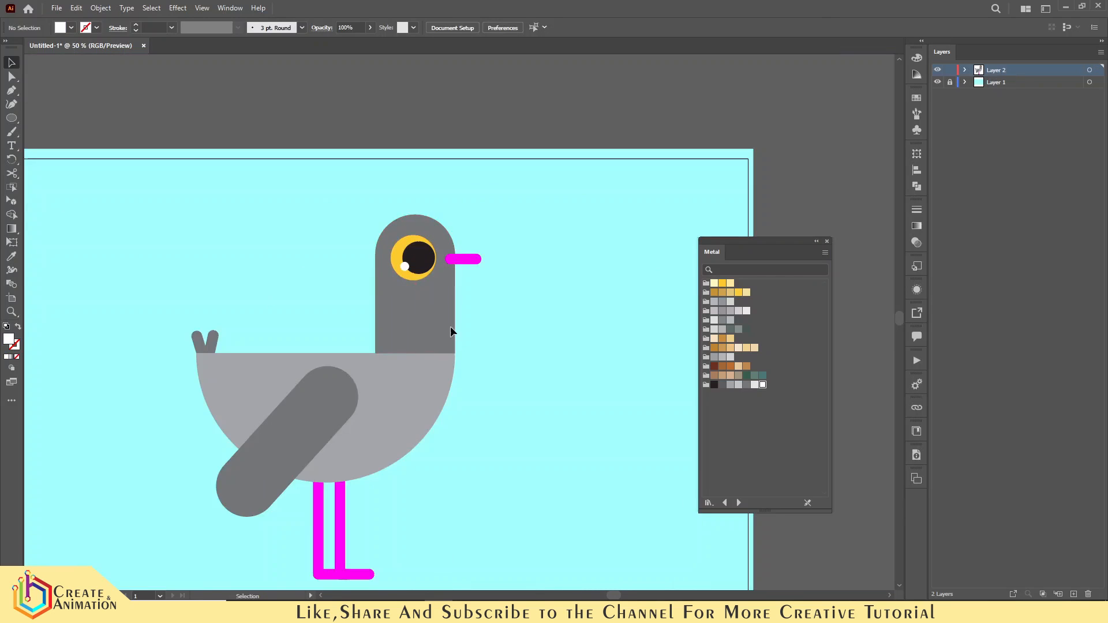
Draw a circle about 44 px in diameter on the empty background in front of the bird's neck
scroll(450, 327, "up", 2)
left_click_drag(757, 241, 793, 243)
scroll(379, 289, "down", 2)
left_click_drag(378, 289, 435, 341)
scroll(430, 341, "up", 2)
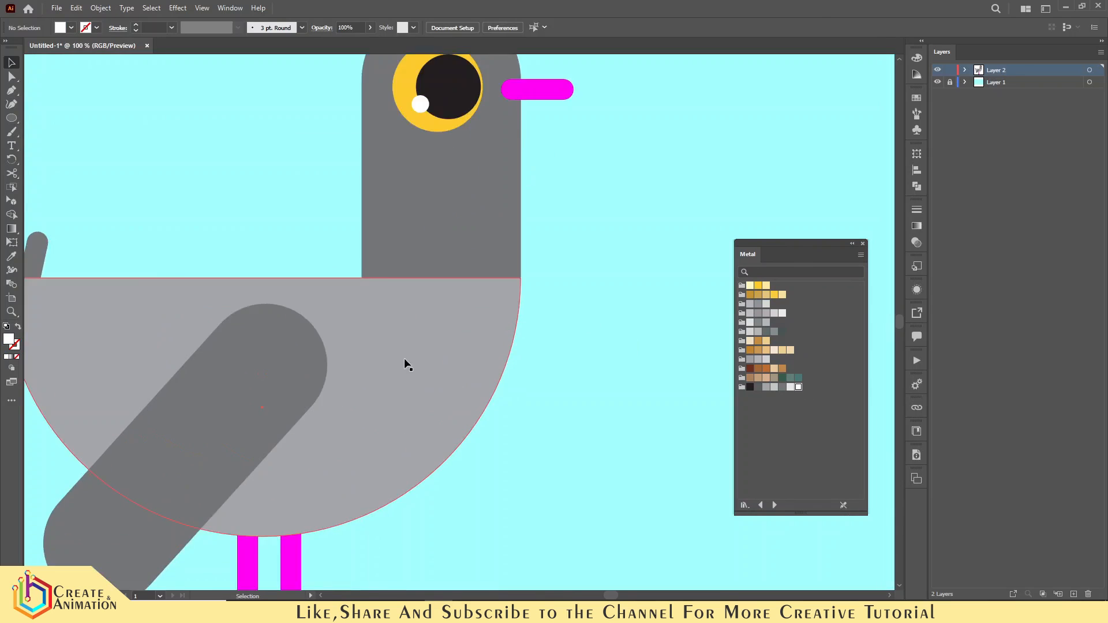
scroll(404, 358, "down", 1)
left_click(12, 118)
left_click_drag(564, 233, 587, 256)
scroll(616, 279, "up", 1)
left_click(11, 61)
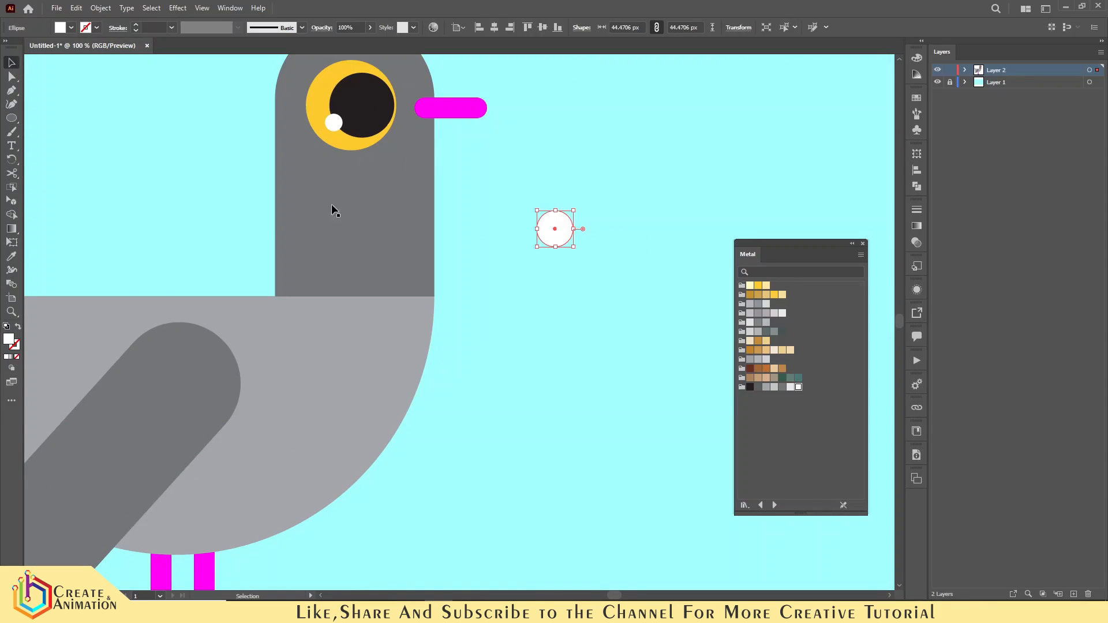
Fill the small circle with a radial gradient running from cyan at the centre to blue at the edge
left_click(916, 227)
left_click(800, 301)
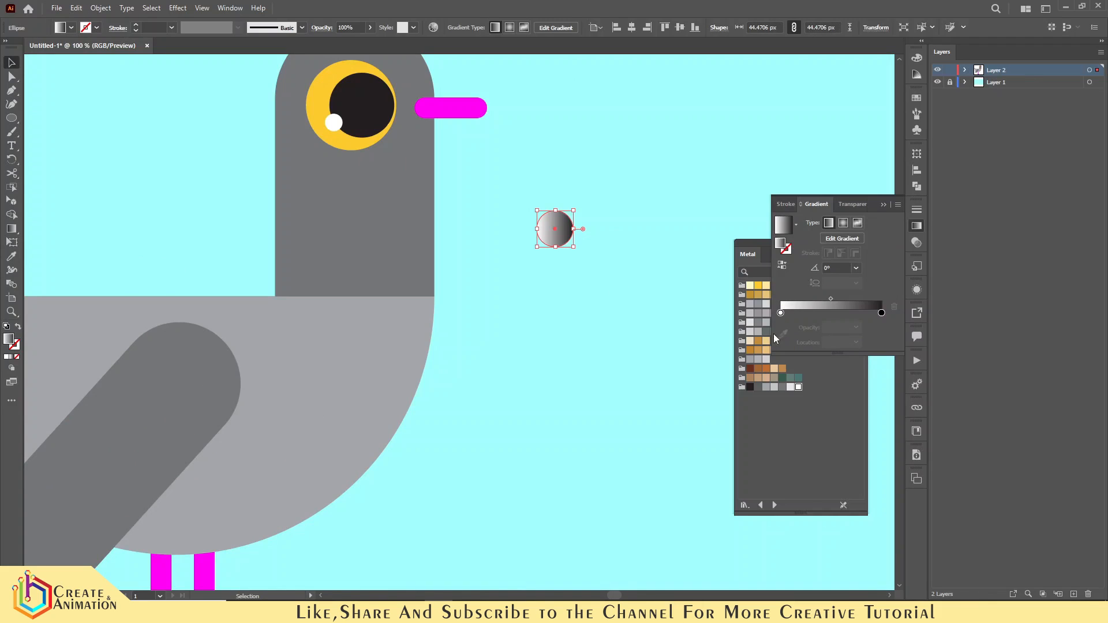
left_click(843, 223)
left_click(781, 314)
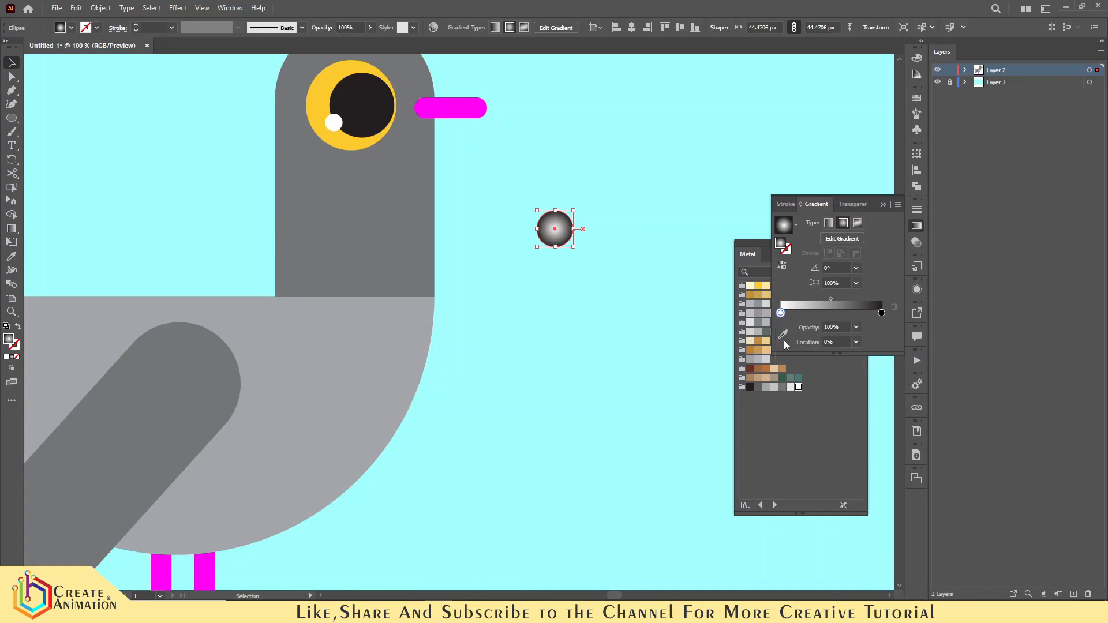
double_click(781, 314)
left_click(789, 349)
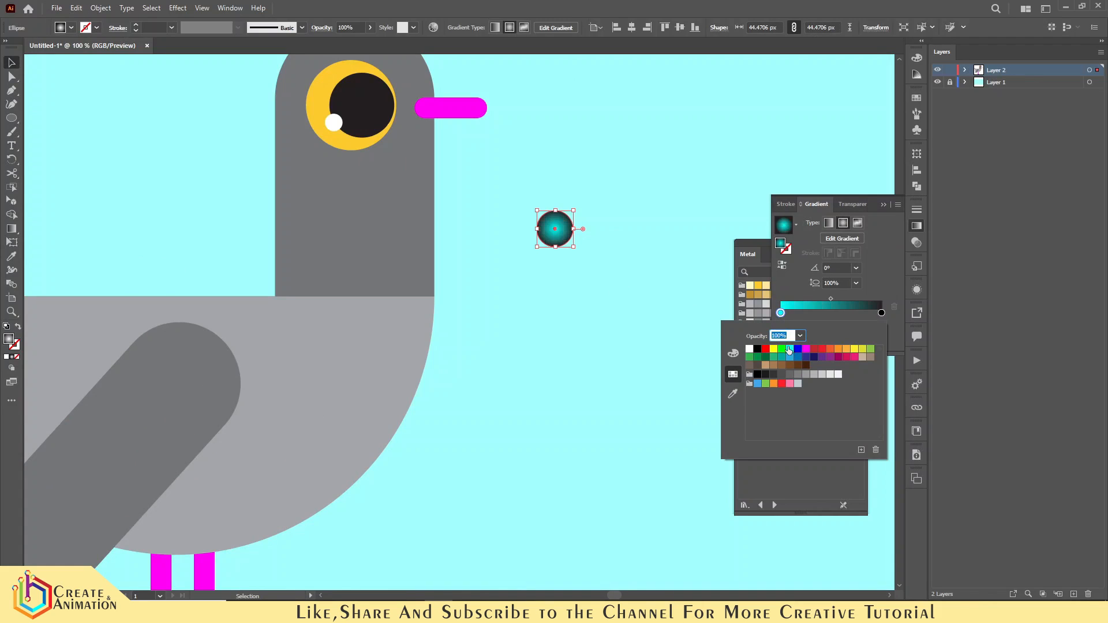
left_click(885, 313)
double_click(882, 314)
left_click(799, 358)
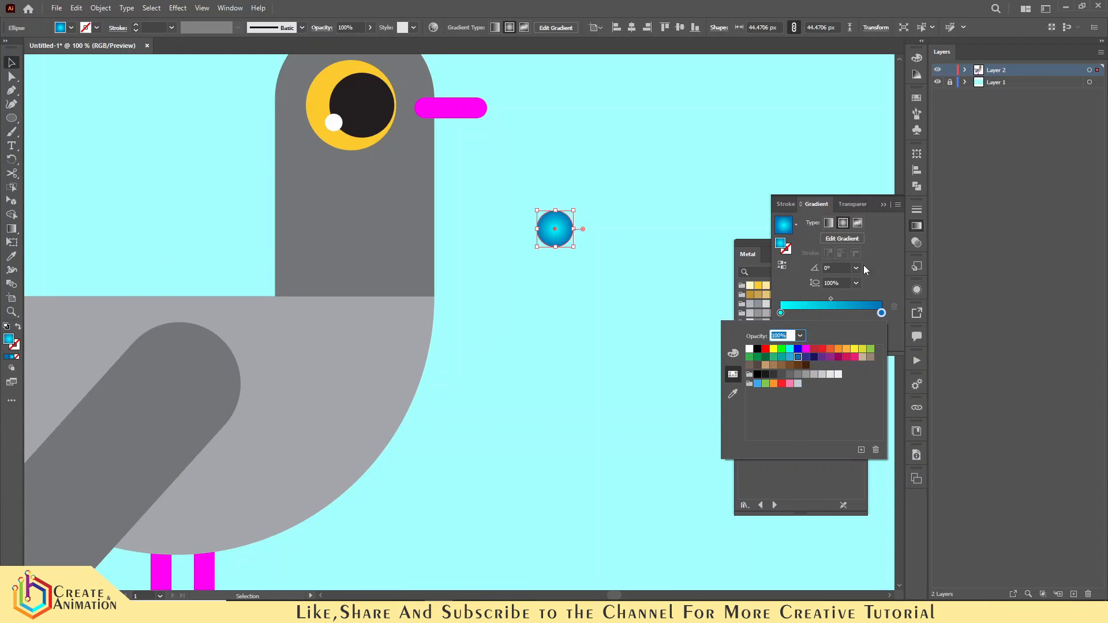
left_click(883, 199)
left_click(514, 260)
Duplicate the gradient circle straight down and repeat the copy to build a vertical column of six dots
left_click_drag(562, 229, 562, 280)
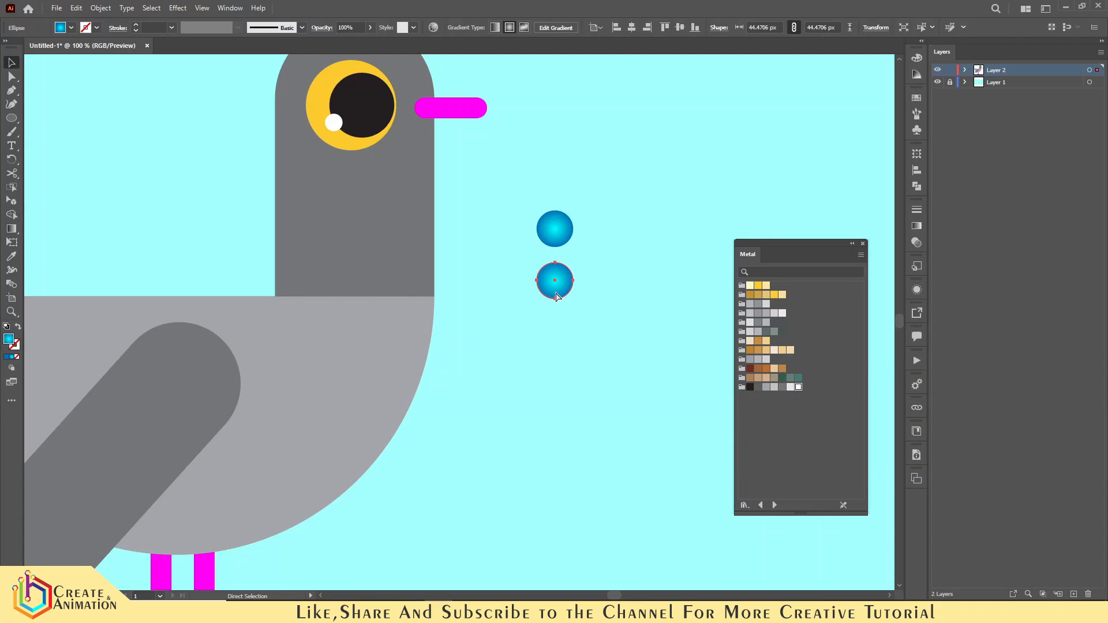
key("ctrl+d")
key("ctrl+d")
key("ctrl+d")
key("ctrl+d")
Duplicate the dots sideways into five staggered columns, with every second column shifted up by half a spacing
left_click(587, 213)
key("ctrl+a")
left_click_drag(565, 225, 613, 203)
left_click_drag(635, 164, 497, 527)
left_click_drag(575, 227, 652, 230)
left_click_drag(858, 248, 906, 249)
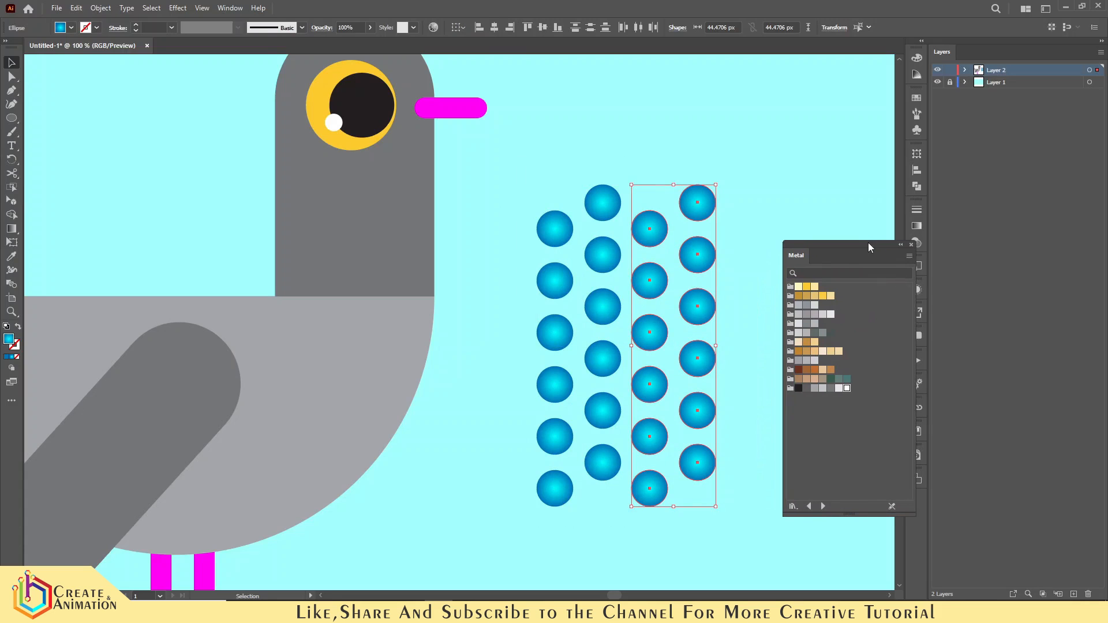
left_click(911, 248)
left_click_drag(513, 197, 565, 495)
left_click_drag(554, 238, 744, 237)
Group all the dots, scale the group to about 178 by 254 px and place it over the front of the neck and breast
left_click_drag(768, 150, 462, 515)
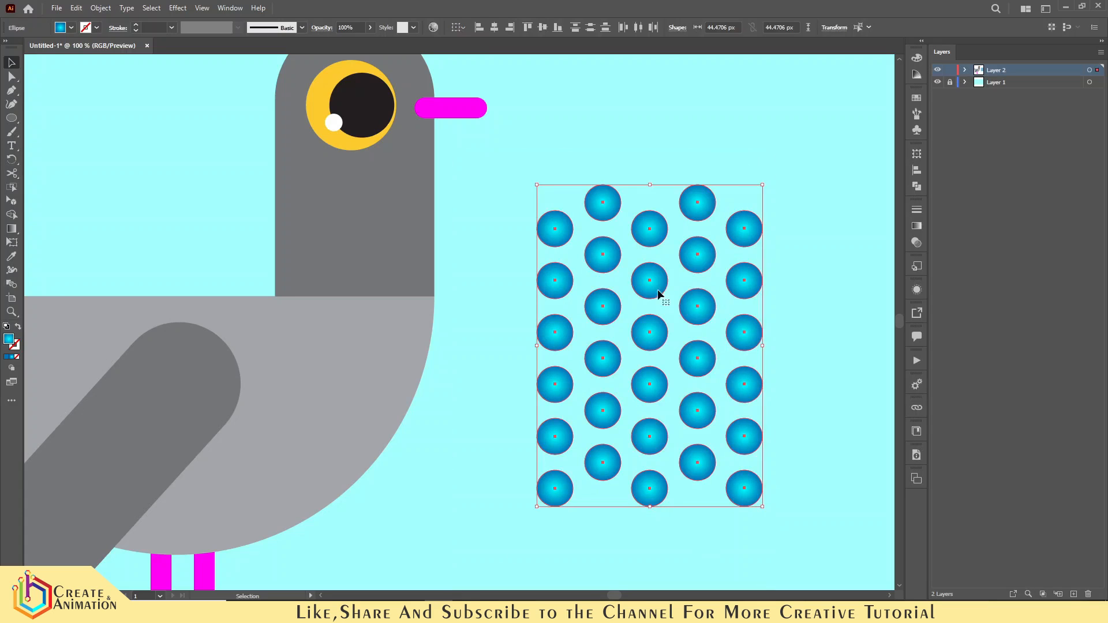
right_click(664, 276)
left_click(693, 346)
left_click_drag(760, 190, 732, 238)
left_click_drag(616, 246, 467, 200)
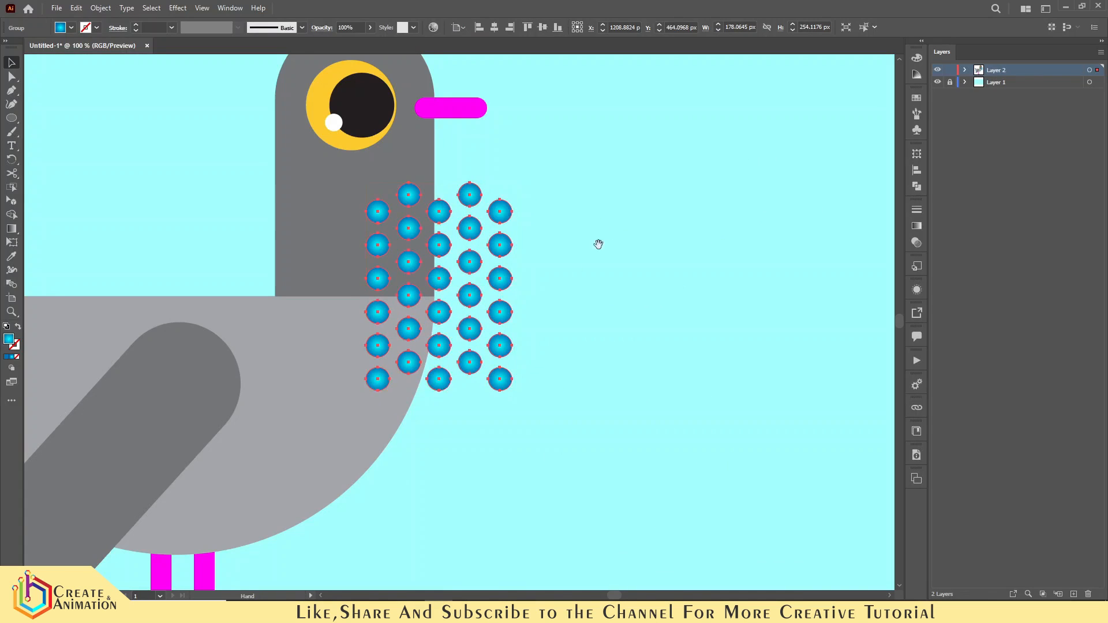
Copy the head and body shapes in front and unite the copies into a single silhouette with Pathfinder
scroll(597, 242, "left", 1)
left_click(349, 354)
left_click(338, 292, "shift")
left_click(76, 8)
left_click(96, 68)
left_click(76, 8)
left_click(98, 89)
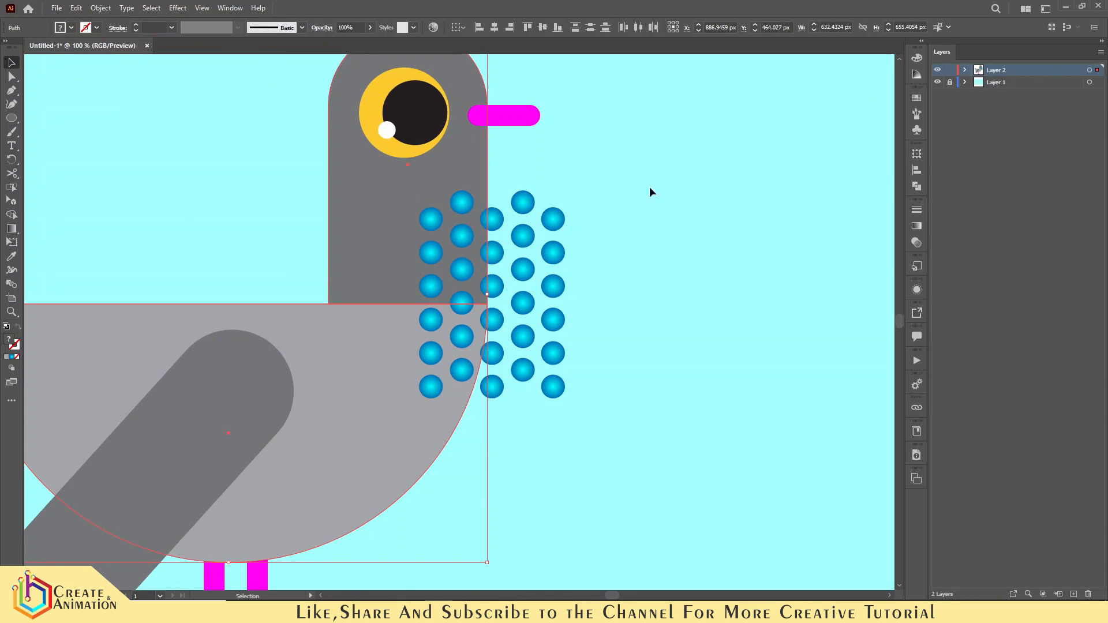
left_click(916, 170)
left_click(917, 186)
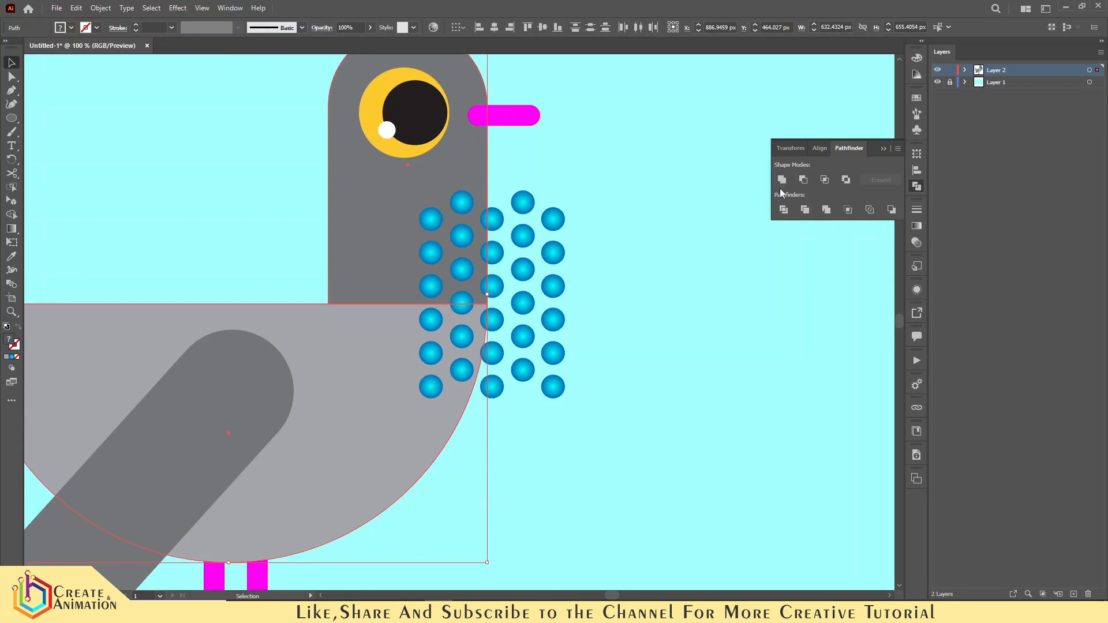
left_click(782, 180)
Bring the united silhouette to the front and use it as a clipping mask for the dot group
right_click(317, 341)
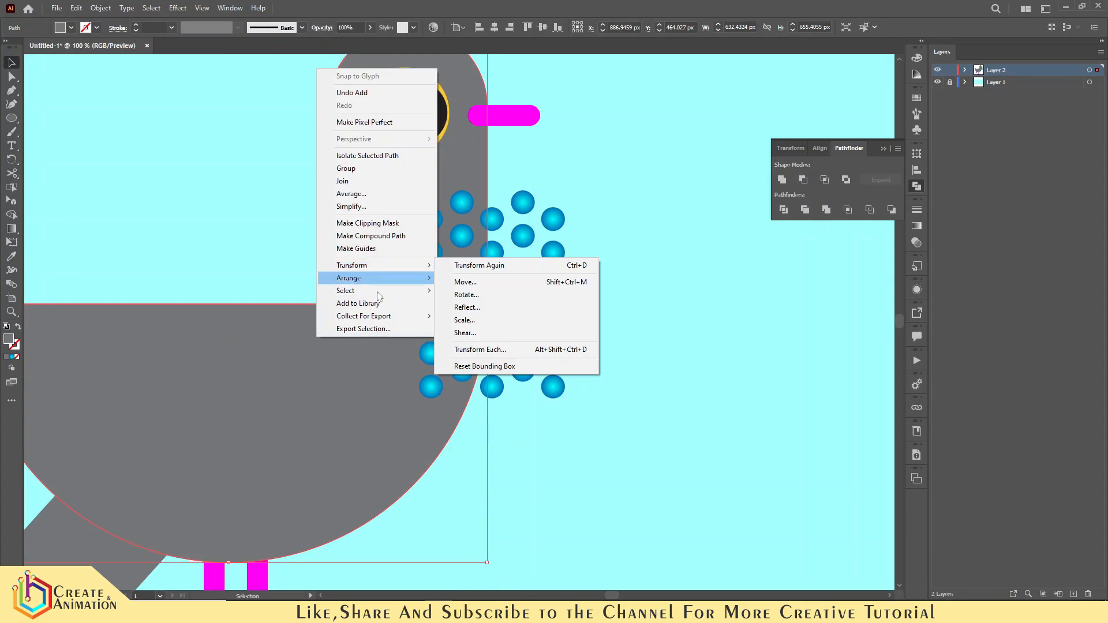
mouse_move(386, 282)
left_click(470, 279)
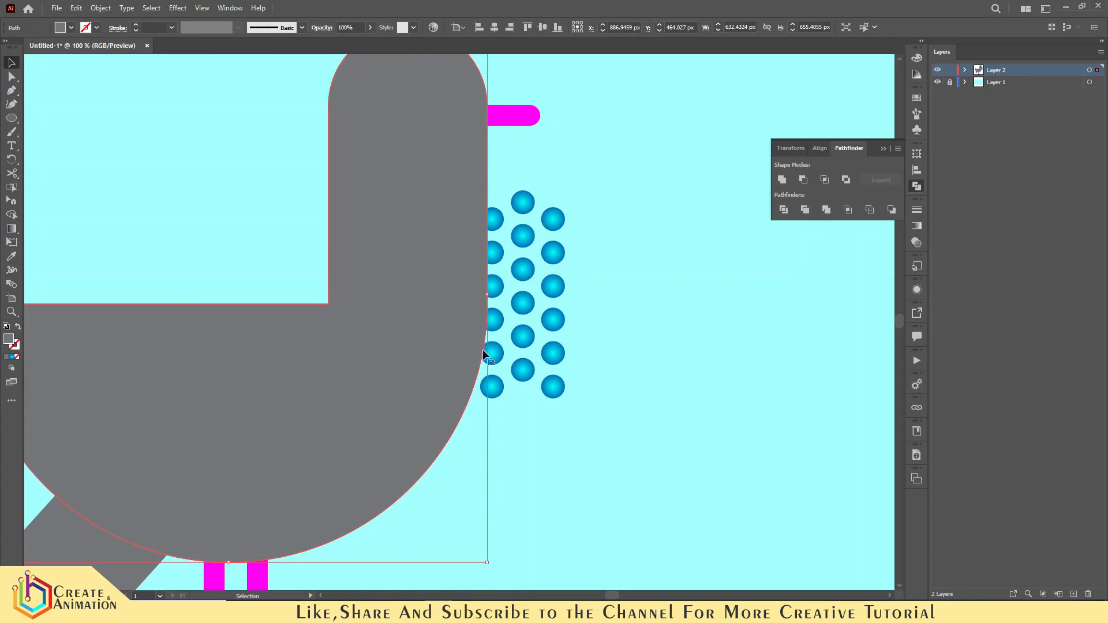
left_click(526, 203)
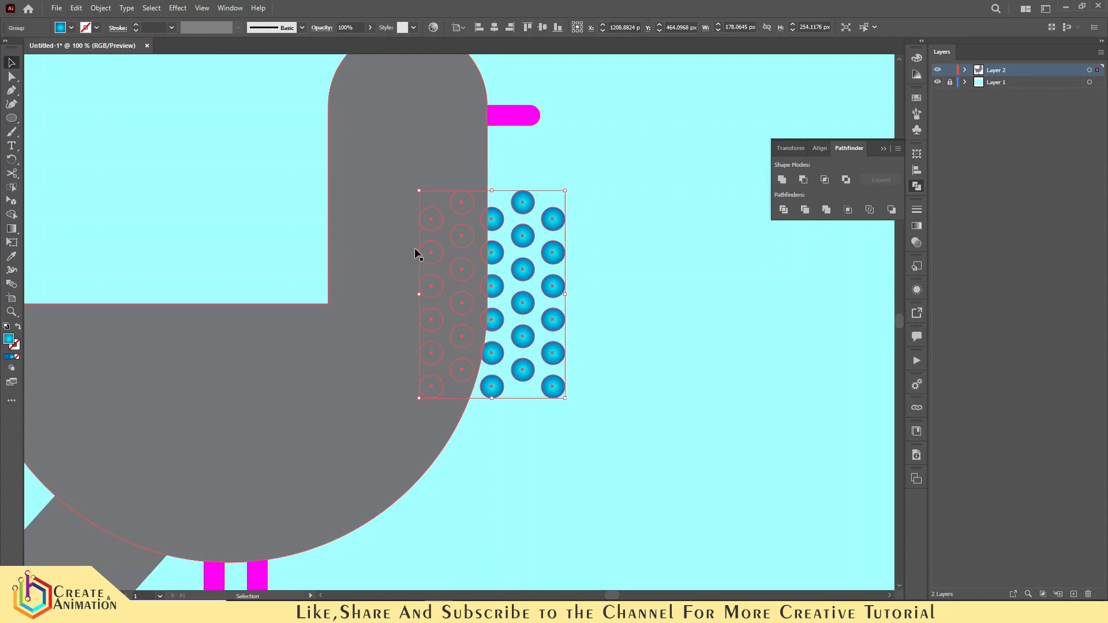
right_click(385, 221)
left_click(439, 321)
left_click(615, 241)
Isolate the clip group and set the dot group's opacity to 50%
left_click(458, 208)
double_click(455, 204)
left_click(456, 207)
type("50")
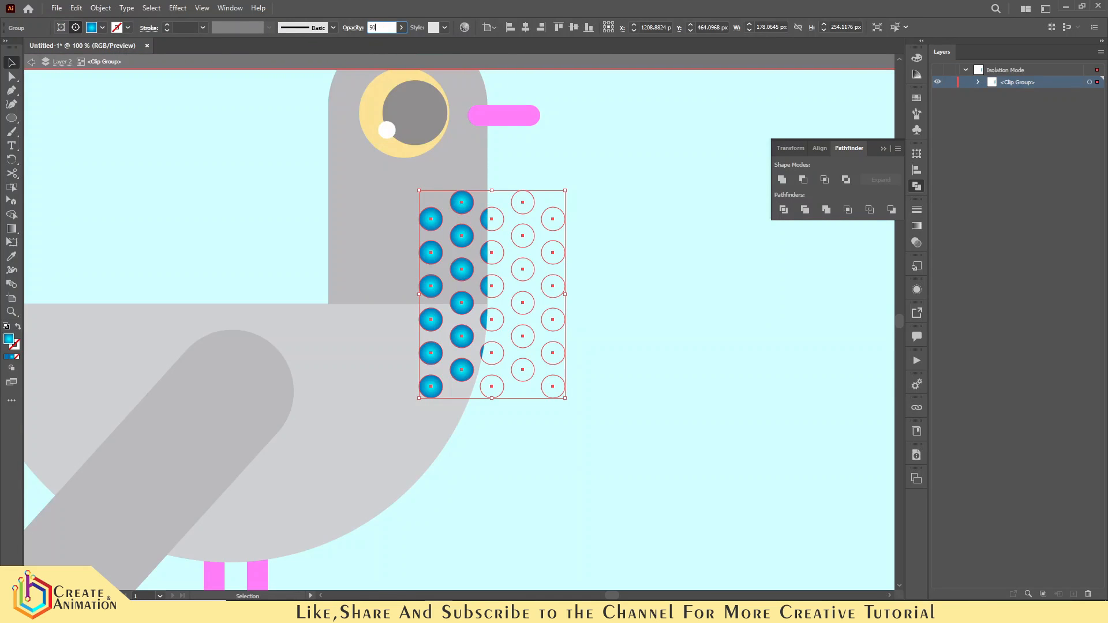
key("Return")
left_click(28, 65)
scroll(471, 267, "down", 3)
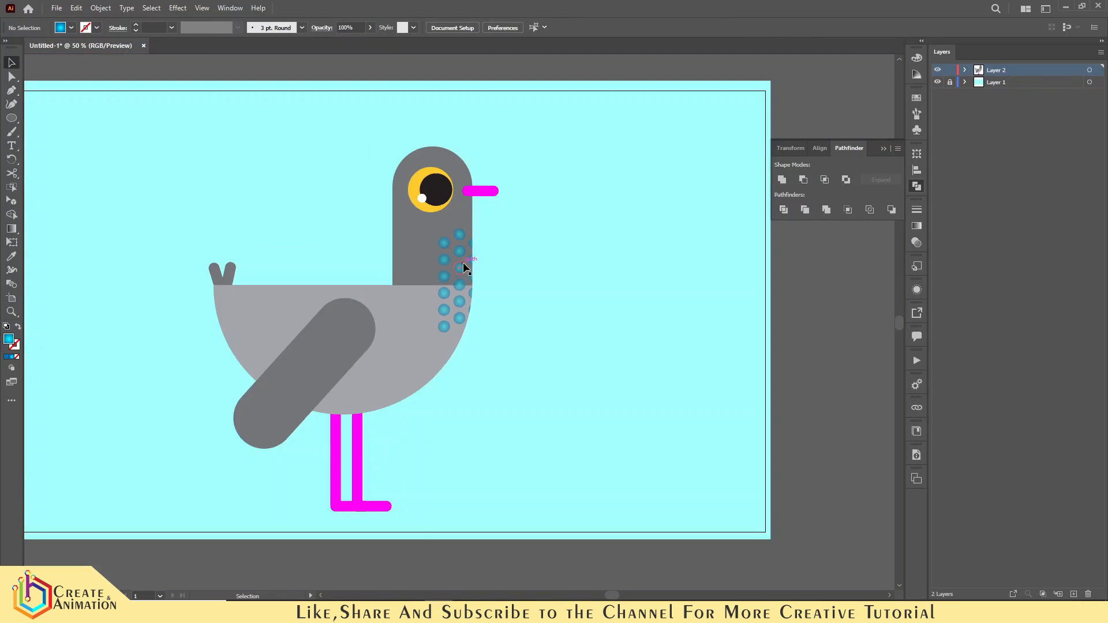
Isolate the clip group again, scale the dot group down slightly and nudge it left within the mask
scroll(453, 210, "up", 3)
double_click(454, 210)
left_click(456, 218)
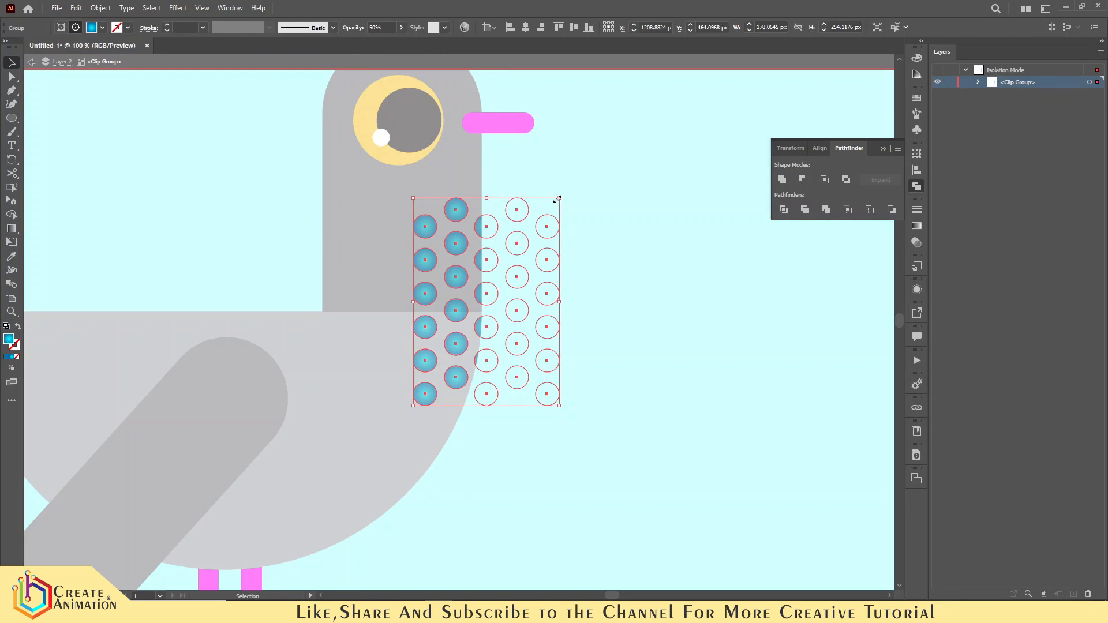
left_click_drag(491, 240, 483, 240)
left_click(231, 153)
left_click(32, 62)
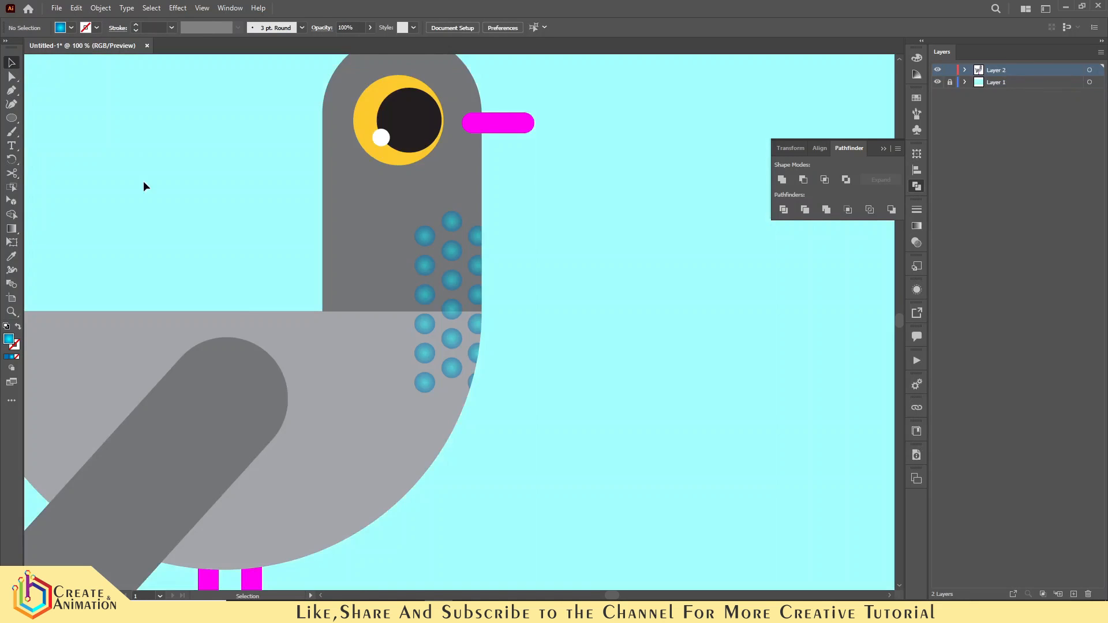
scroll(480, 324, "down", 3)
scroll(428, 361, "up", 1)
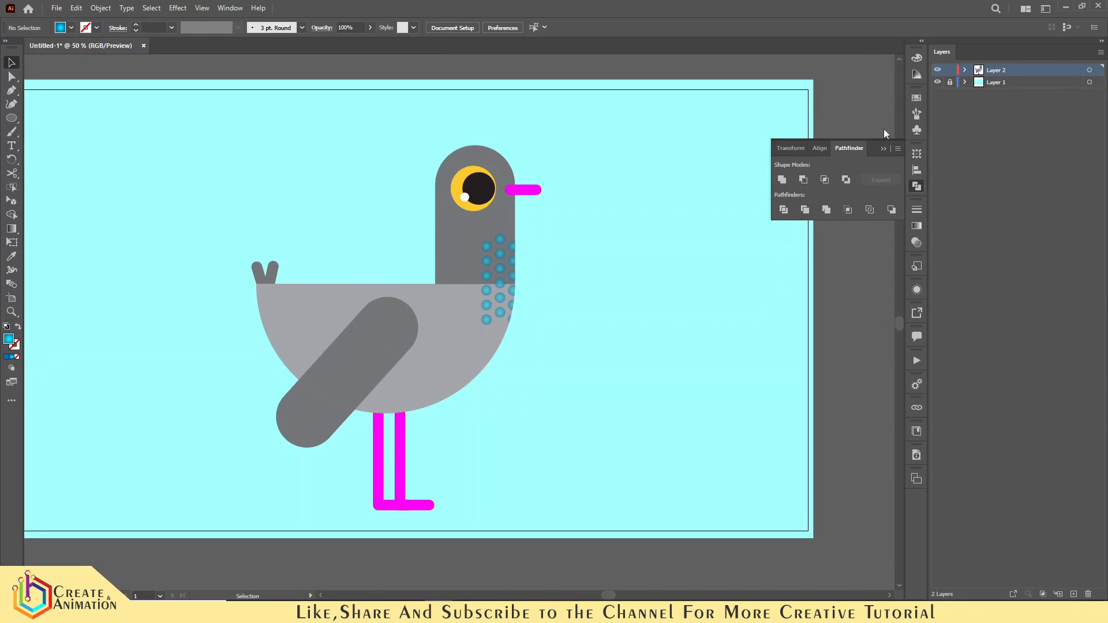
Expand Layer 2 to list its objects and add five new empty layers above it
left_click(966, 70)
left_click(1075, 594)
left_click(1074, 595)
left_click(1074, 595)
left_click(1074, 595)
left_click(1075, 595)
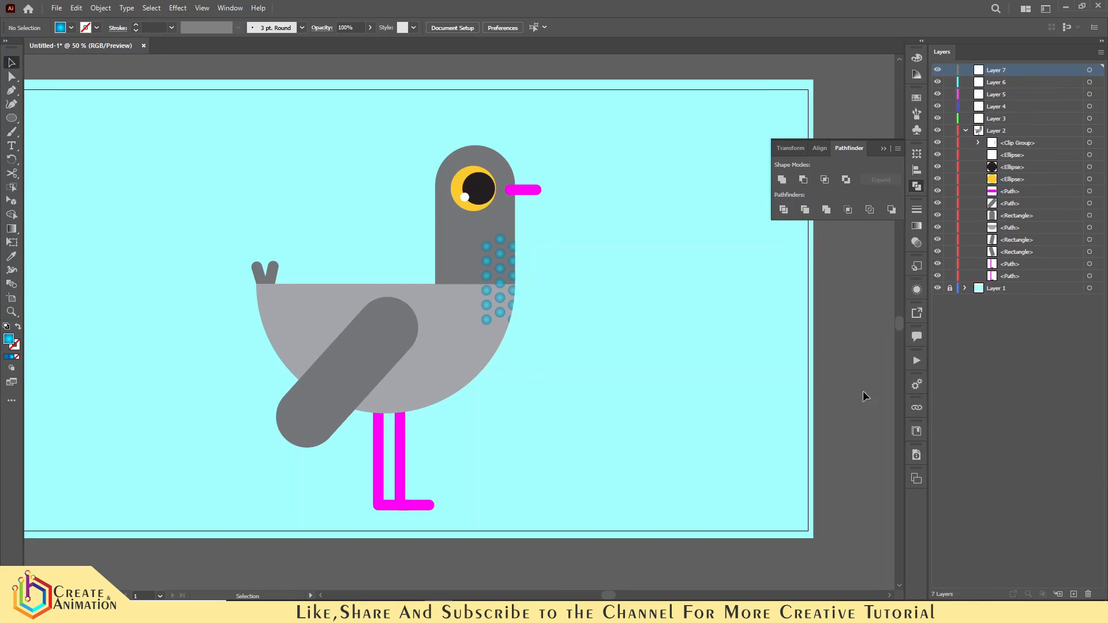
Move the two leg paths to Layer 3 and Layer 4, and group the two tail feathers on Layer 5
left_click(1089, 276)
left_click_drag(1018, 276, 1004, 120)
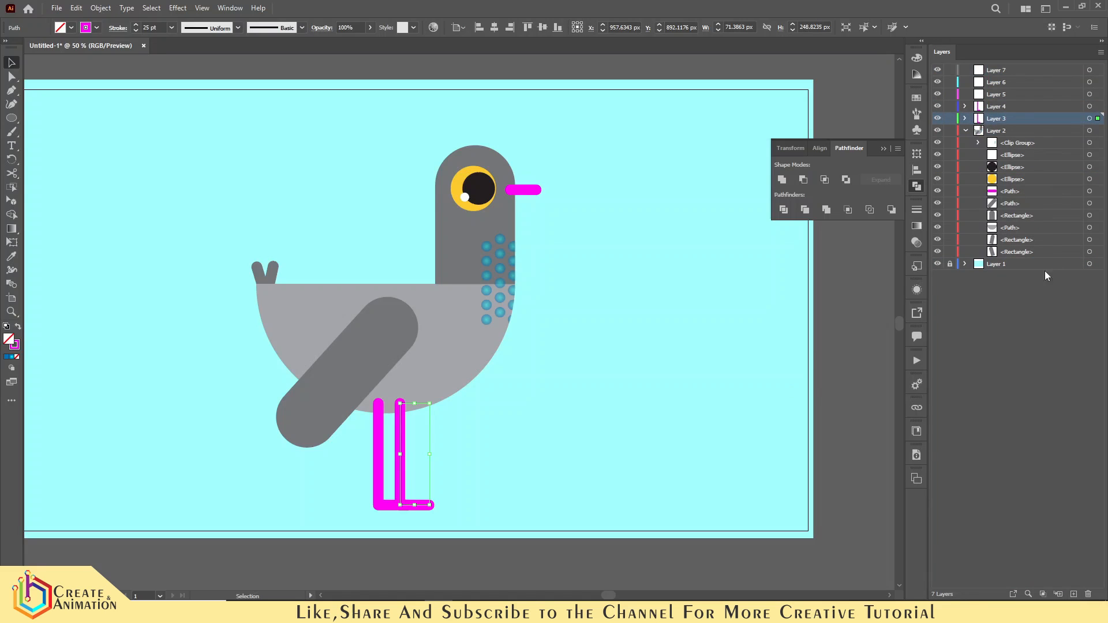
left_click(1089, 253)
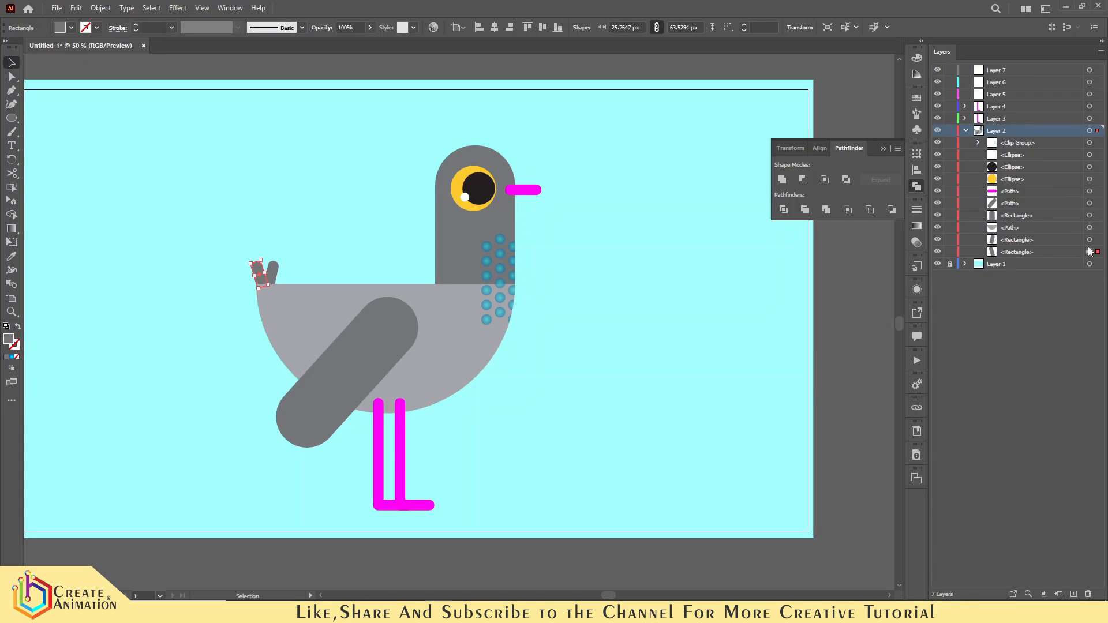
left_click(1089, 240, "shift")
key("ctrl+g")
left_click_drag(1037, 240, 1005, 95)
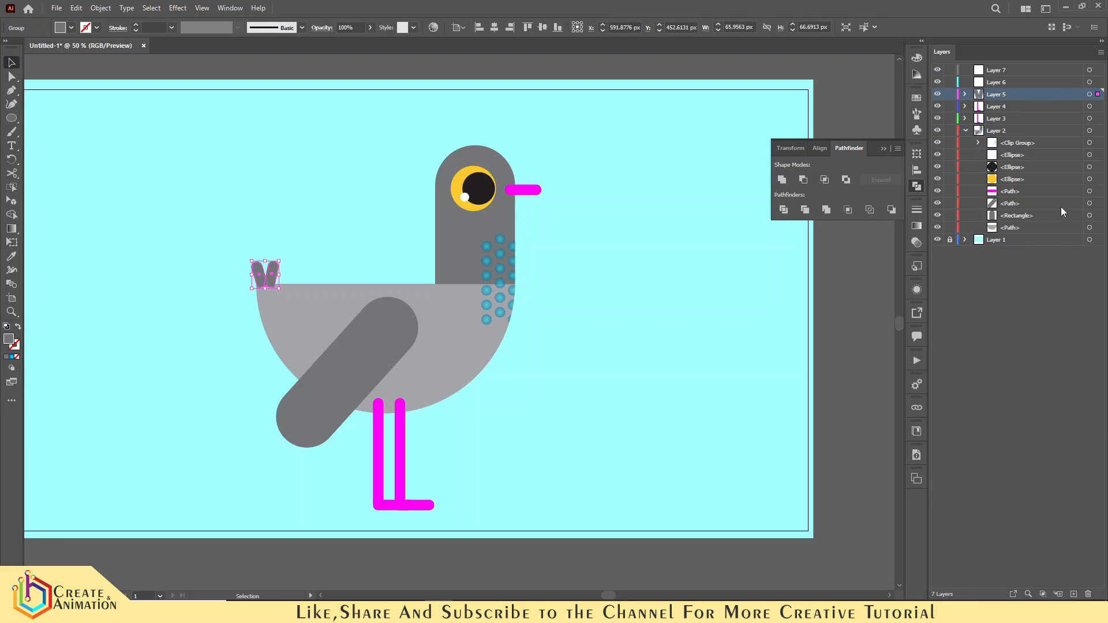
Move the head rectangle to Layer 6 and the half-round body path to Layer 7
left_click(1090, 215)
left_click(1002, 83)
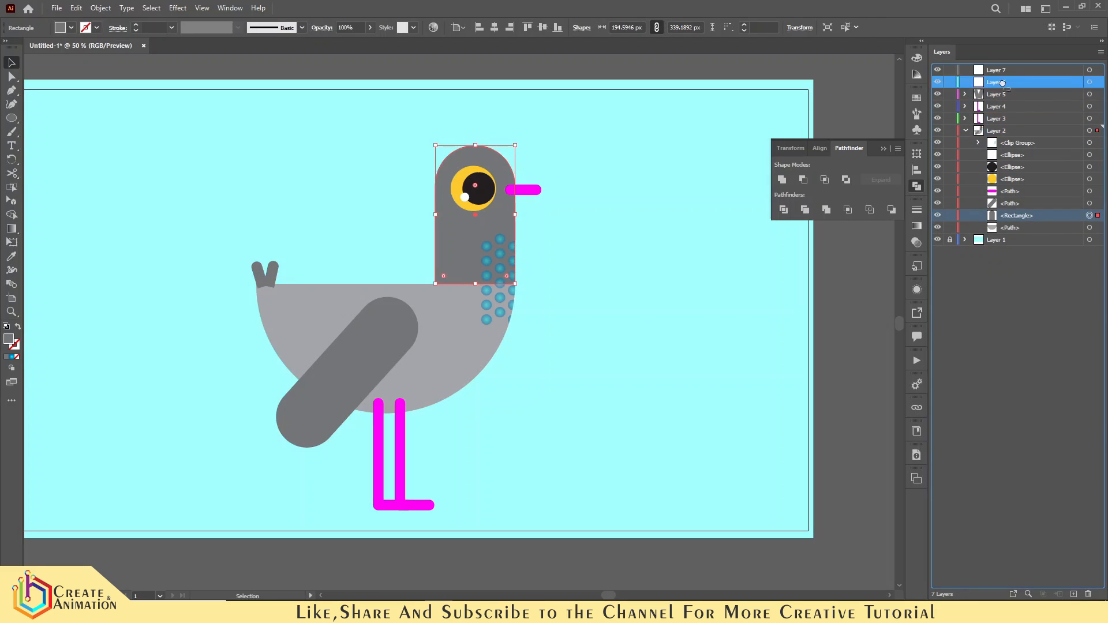
left_click_drag(1003, 82, 1003, 82)
left_click(1089, 216)
left_click_drag(1026, 217, 1006, 71)
Add three more empty layers at the top of the layer stack
left_click(1074, 595)
left_click(1074, 595)
left_click(1074, 594)
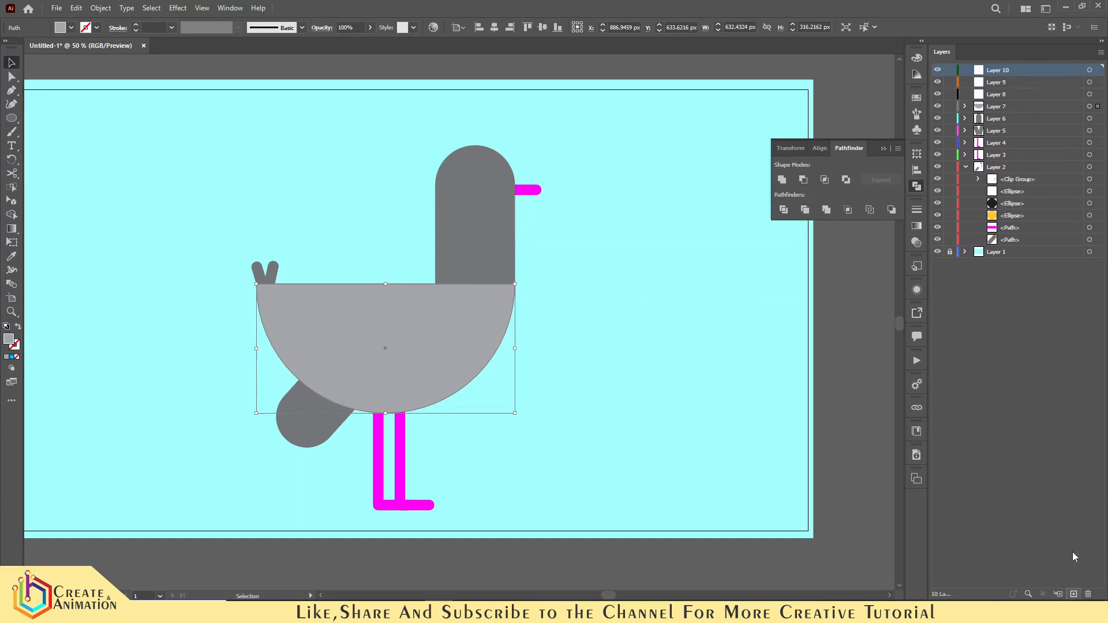
Group the black pupil with its white highlight and move the group to Layer 8
left_click(1089, 203)
left_click(1090, 215, "shift")
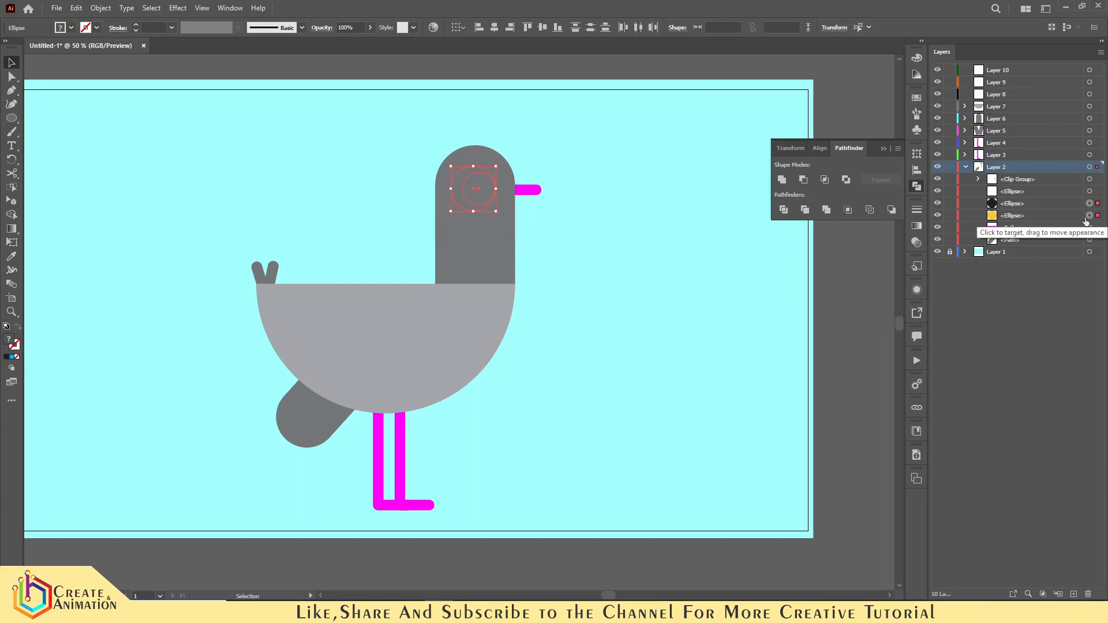
left_click(1091, 192)
left_click(1091, 203, "shift")
key("ctrl+g")
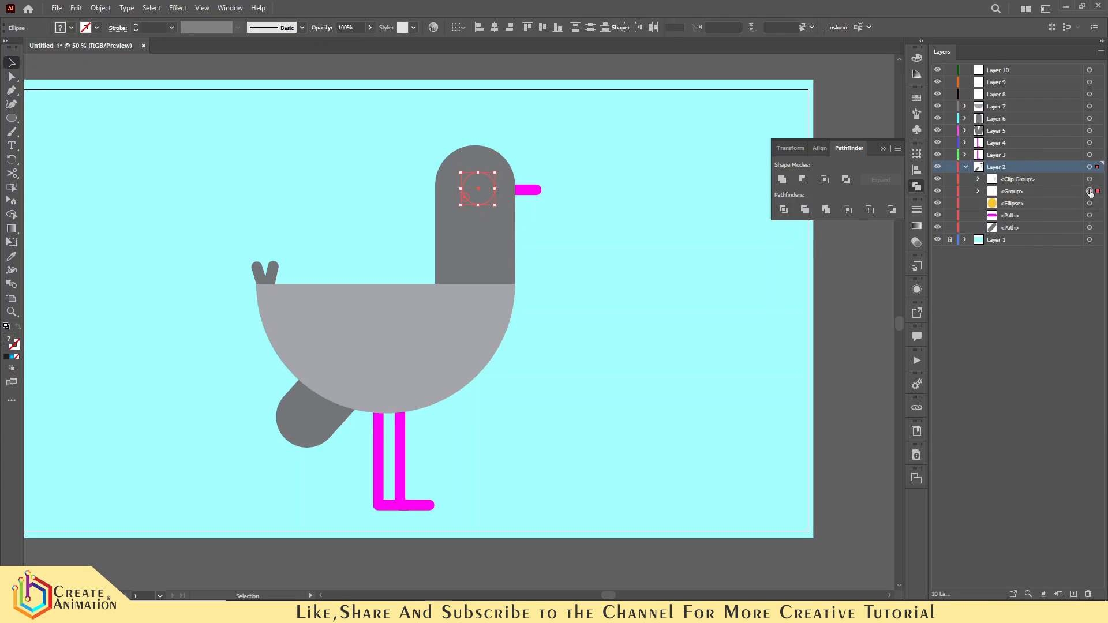
left_click_drag(1013, 191, 993, 95)
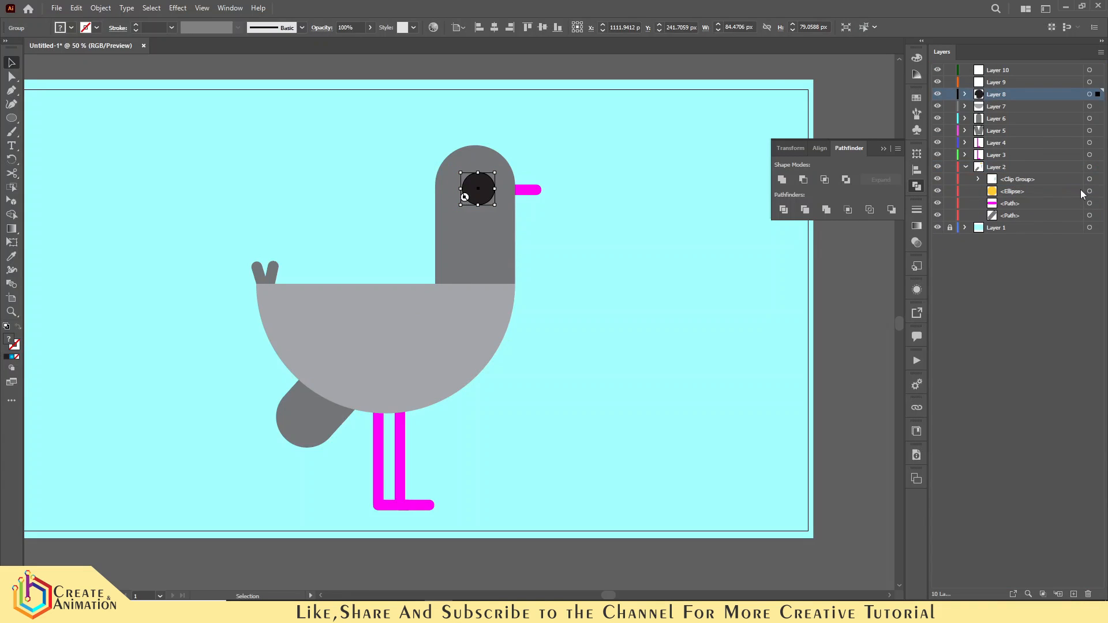
Move the yellow eye ellipse from Layer 2 to Layer 8, beneath the pupil group
left_click_drag(1029, 197, 1001, 122)
left_click(965, 94)
left_click(966, 95)
left_click(896, 120)
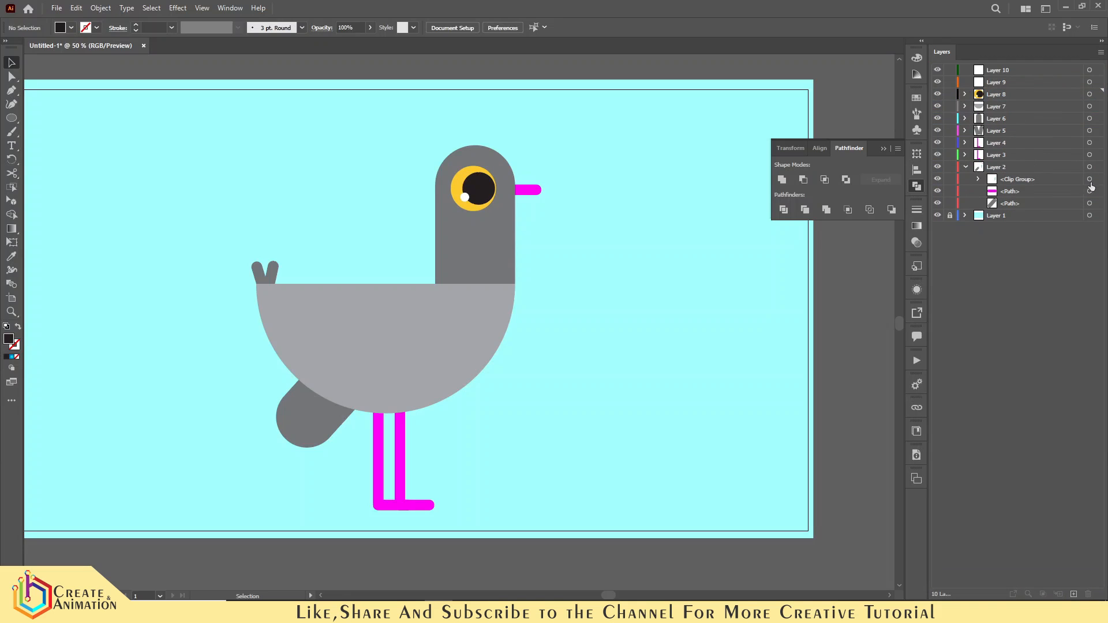
Move the beak path to Layer 9 and the wing path to Layer 10
left_click_drag(1017, 193, 995, 82)
left_click(1041, 192)
left_click_drag(1041, 193, 1001, 73)
left_click(966, 167)
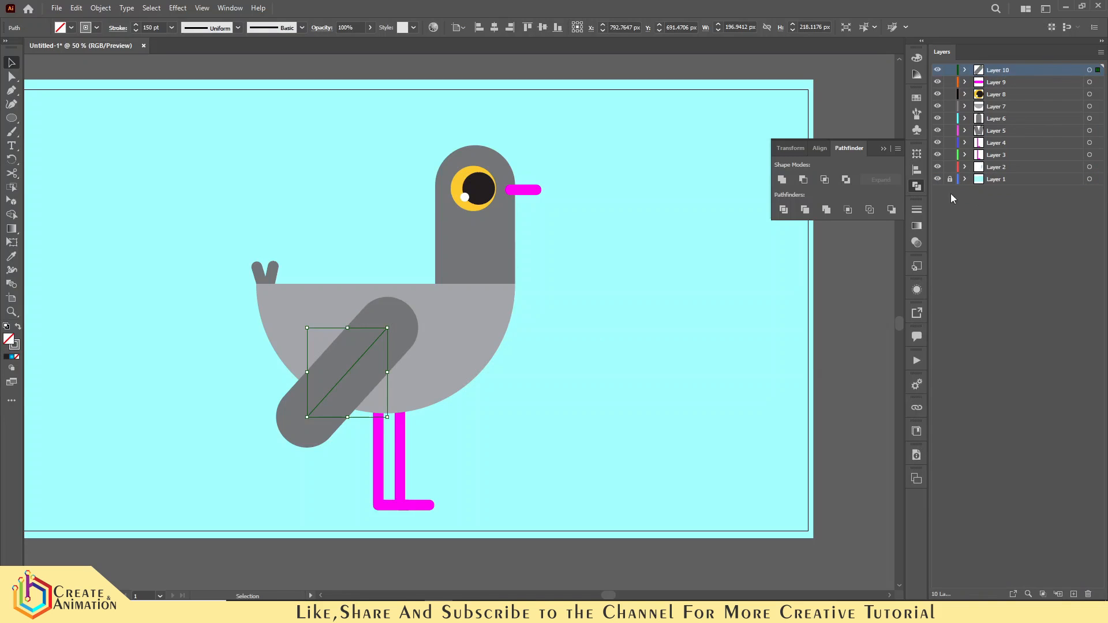
Move Layer 2 with the dotted neck pattern to the top of the layer stack and rename it "cliping mask"
left_click(505, 363)
left_click_drag(1003, 167, 1010, 66)
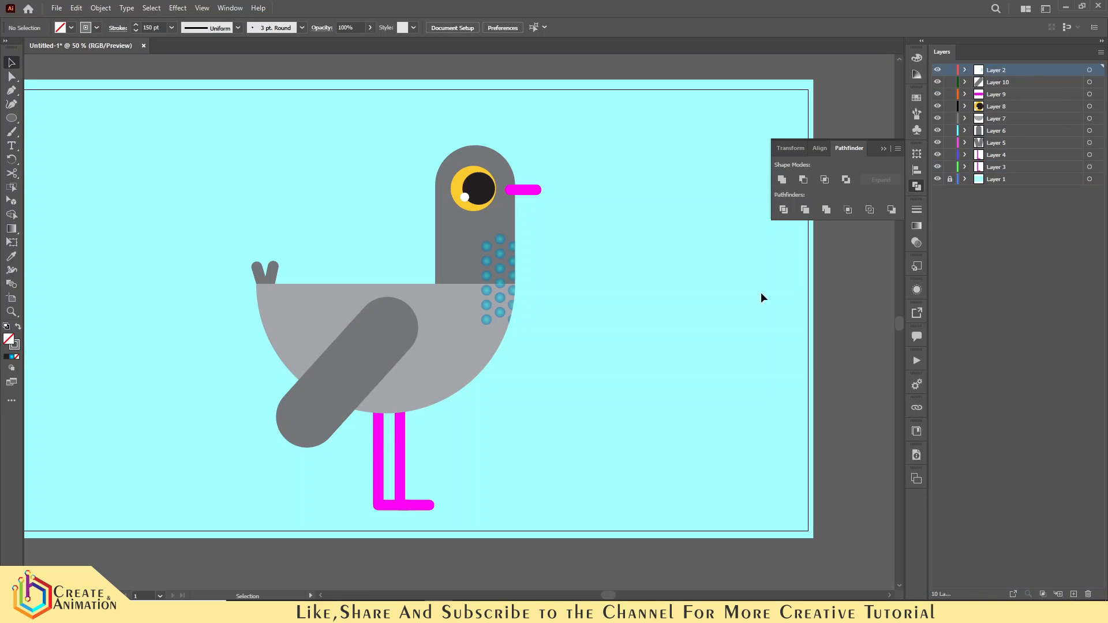
double_click(993, 71)
type("c")
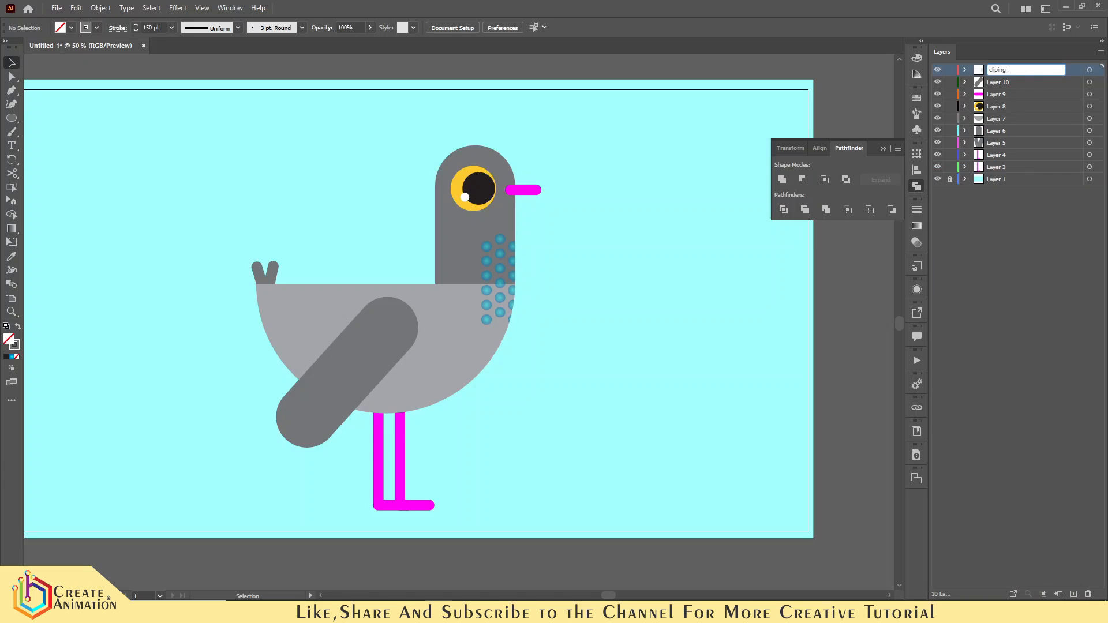
key("Return")
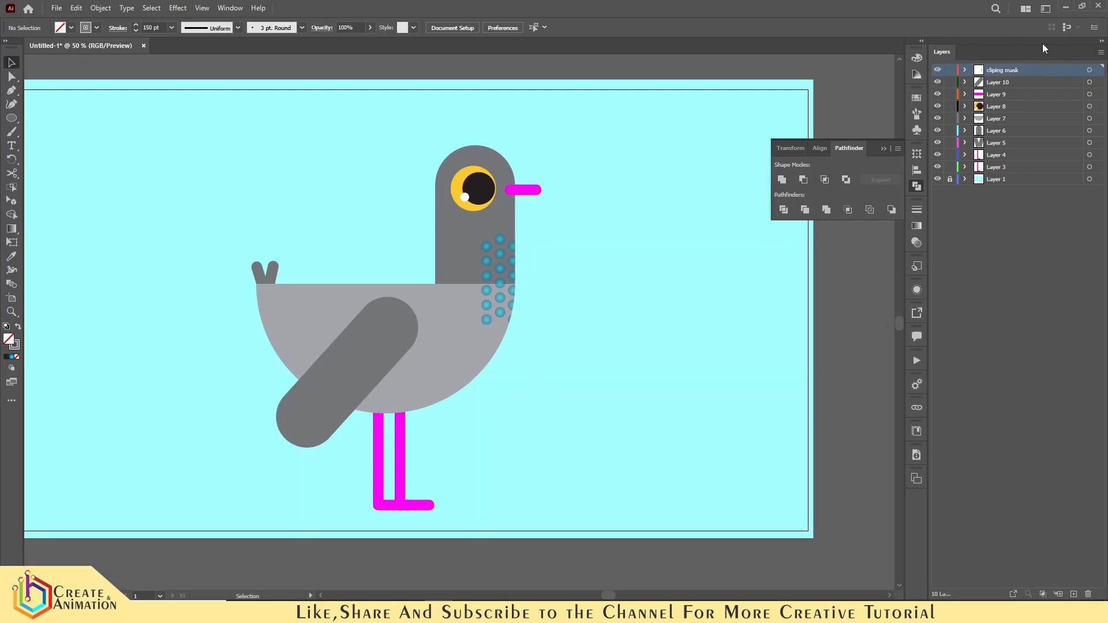
Rename the wing's Layer 10 as "right hand" and the beak's Layer 9 as "chanch"
left_click(1010, 83)
left_click(1089, 82)
double_click(1008, 82)
type("right")
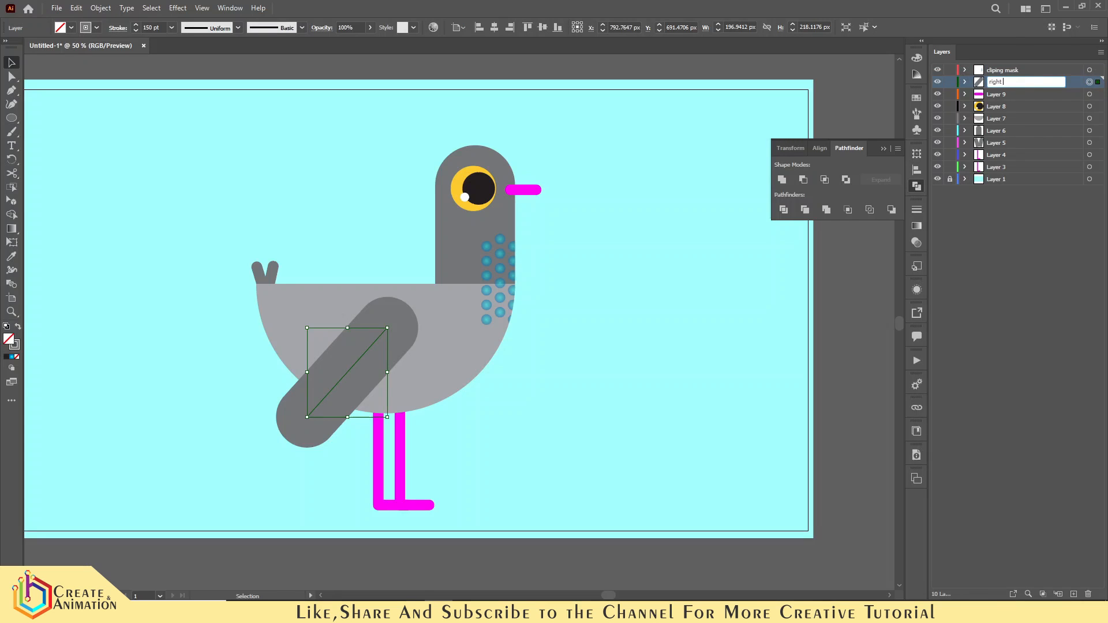
key("Return")
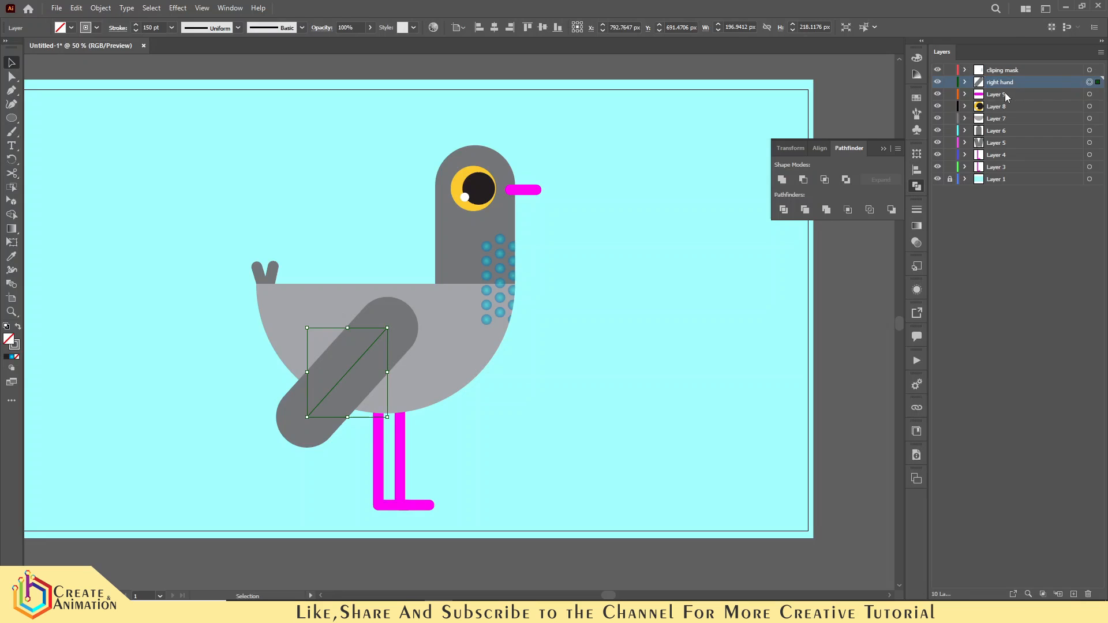
double_click(1005, 93)
type("chanc")
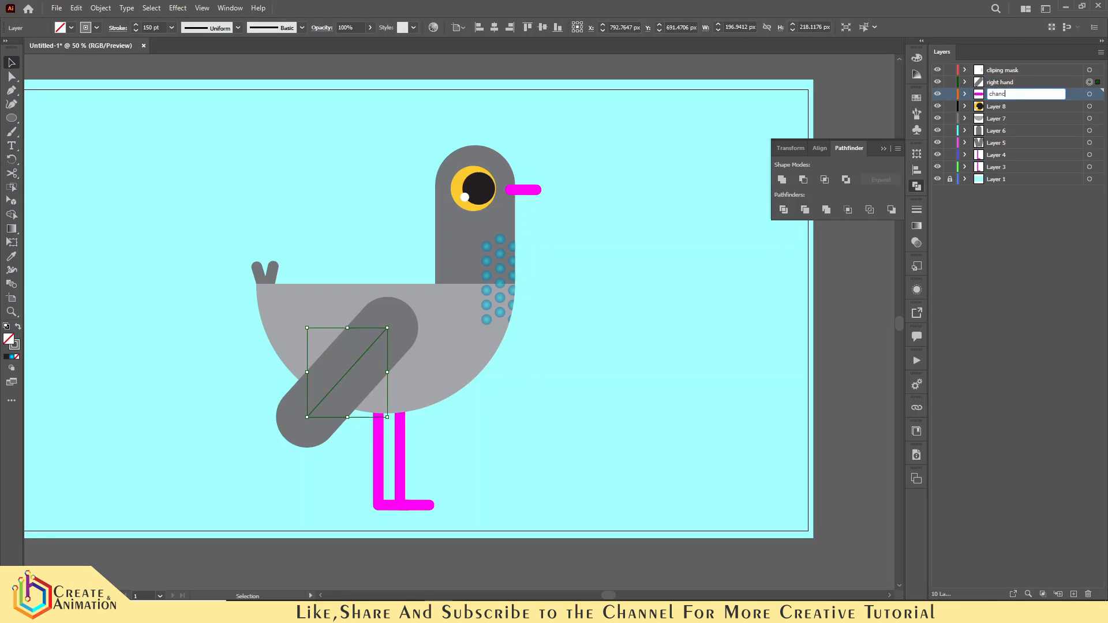
type("h")
key("Return")
Rename Layer 8 as "eyes" and Layer 7 as "body"
double_click(997, 107)
type("eyes")
key("Return")
double_click(999, 118)
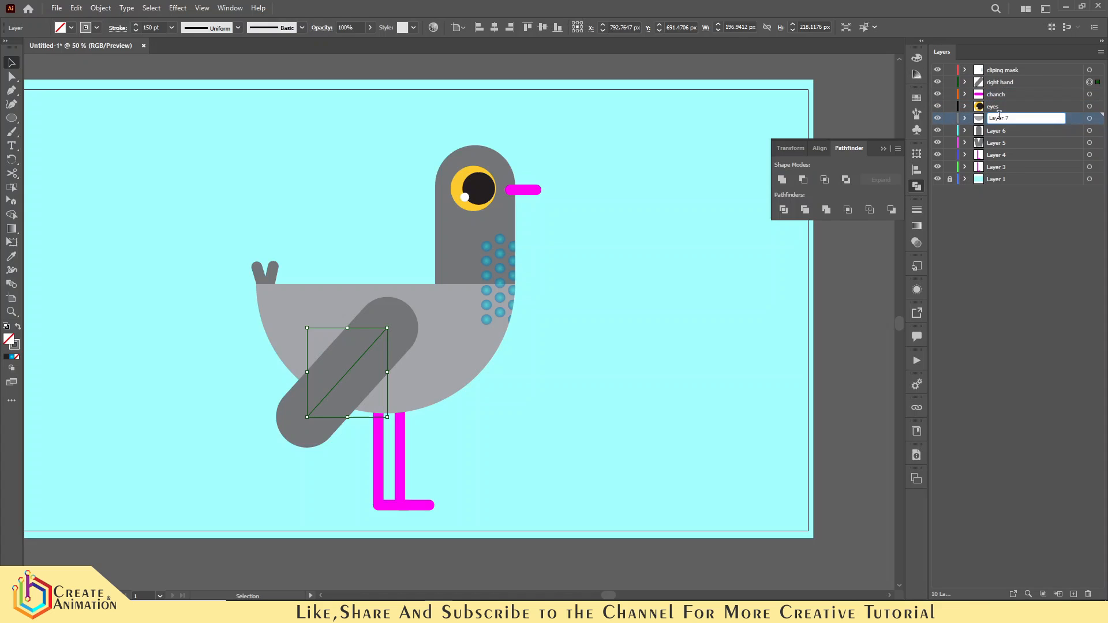
key("Return")
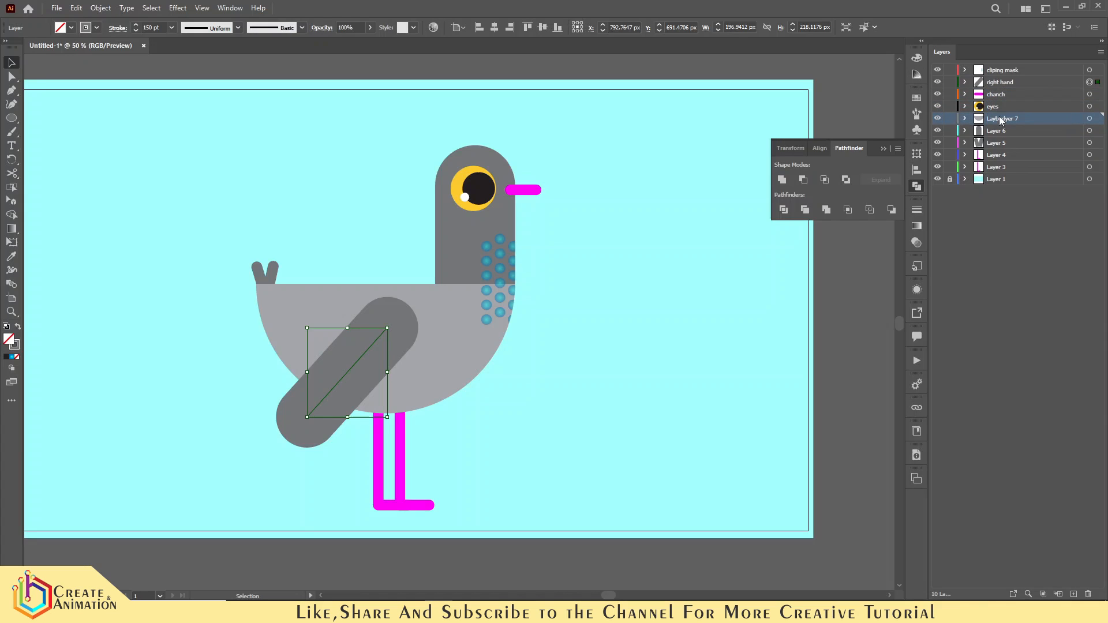
double_click(998, 120)
type("body")
key("Return")
Rename Layer 6 as "head" and the tail feathers' Layer 5 as "tail;"
left_click(1003, 131)
double_click(1002, 132)
type("head")
key("Return")
left_click(1001, 144)
double_click(994, 142)
type("tail;")
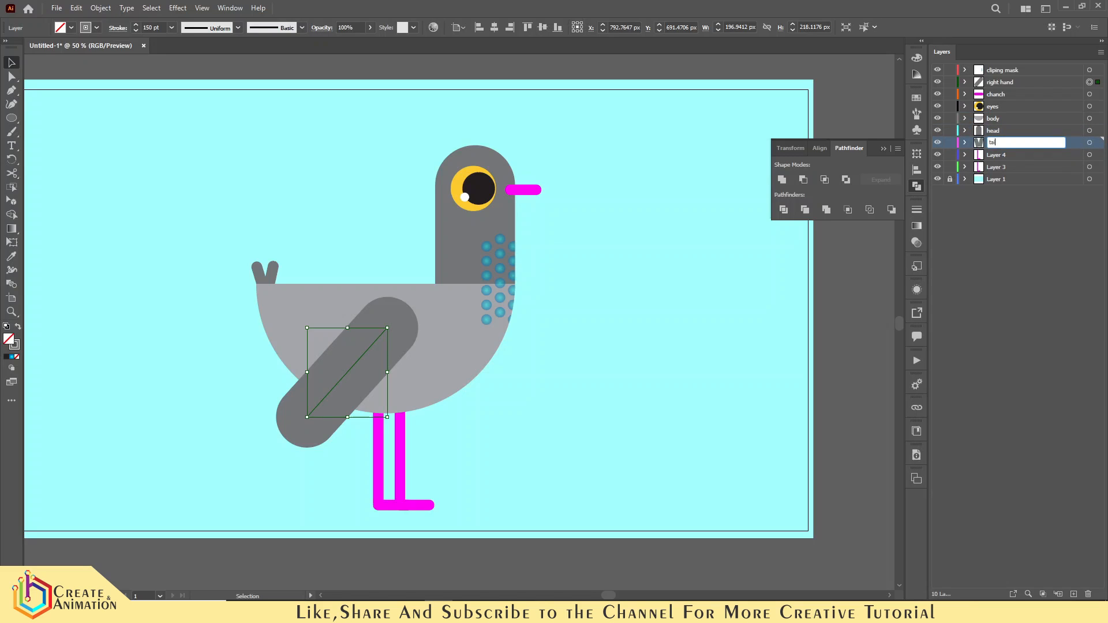
key("Return")
Rename Layer 4 as "left leg" and Layer 3 as "right leg"
left_click(992, 155)
double_click(993, 155)
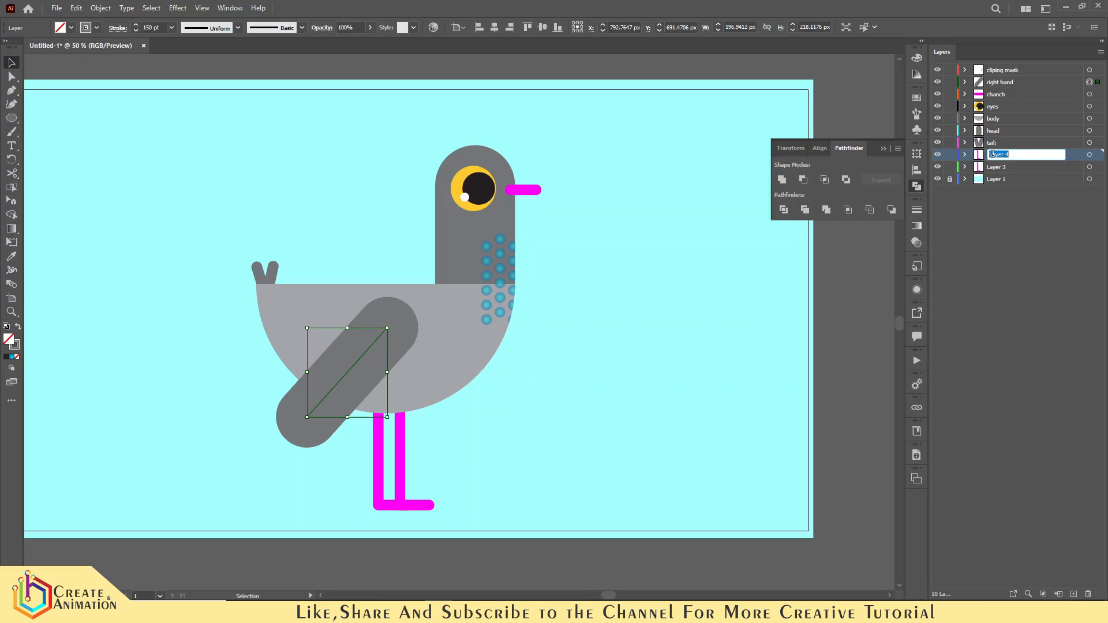
type("left leg")
key("Return")
double_click(995, 166)
type("r")
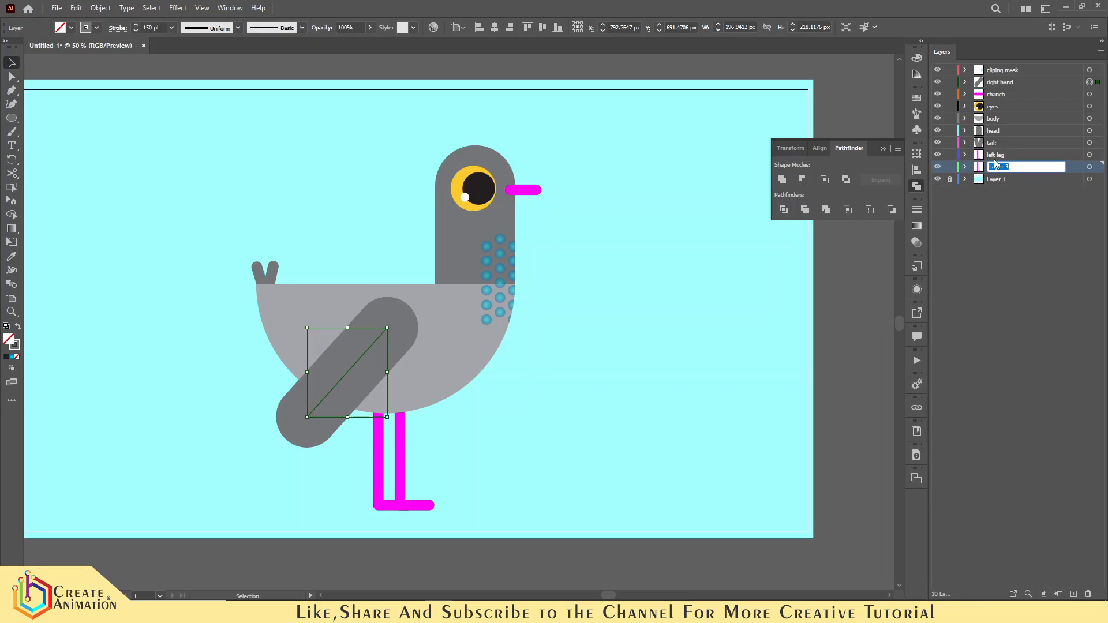
type("ight leg")
key("Return")
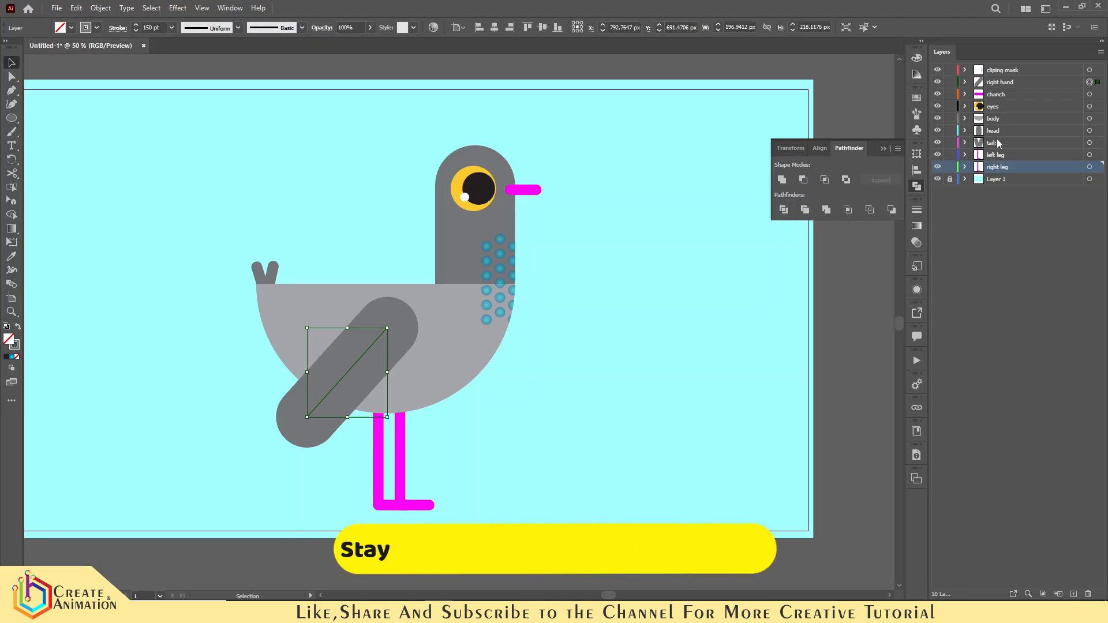
Rename the background's Layer 1 as "bg", leave it unlocked, and select the cyan background rectangle
double_click(996, 179)
type("bg")
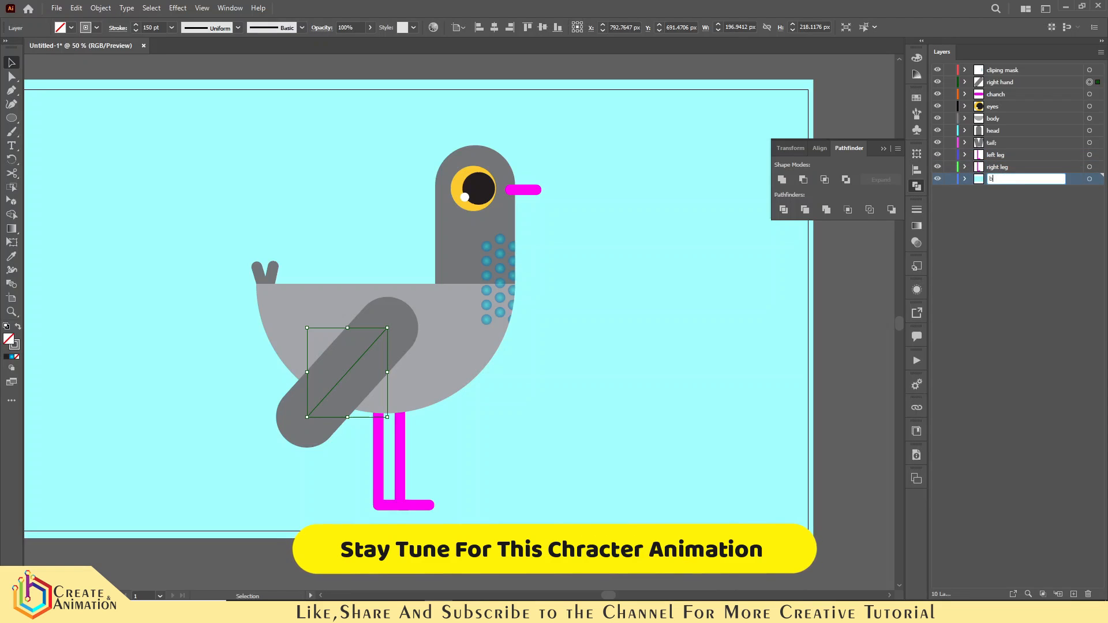
key("Return")
left_click(659, 340)
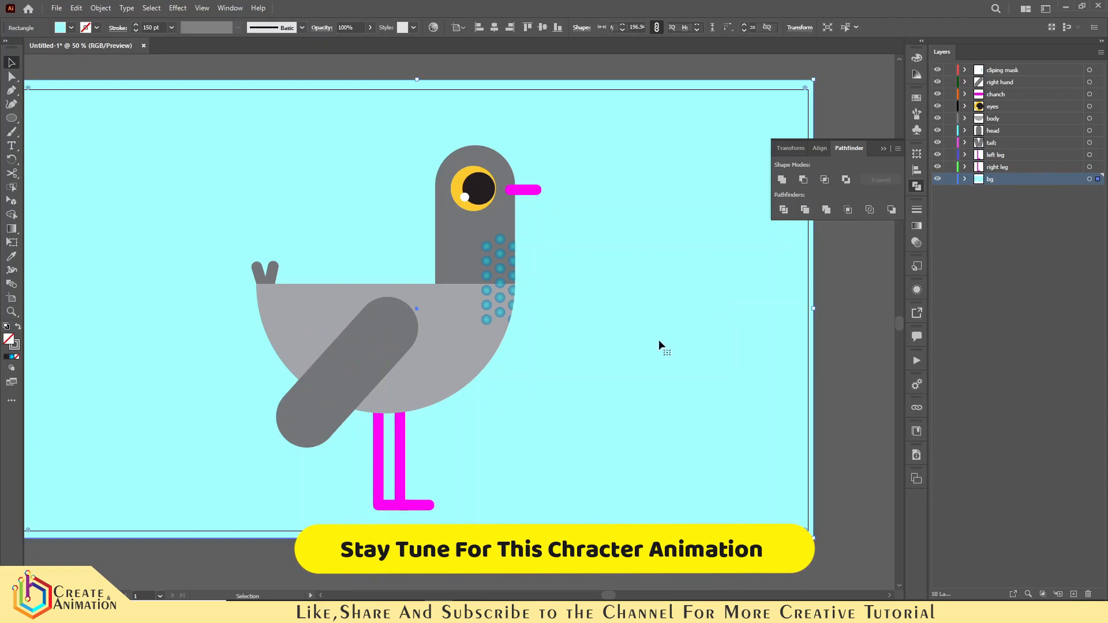